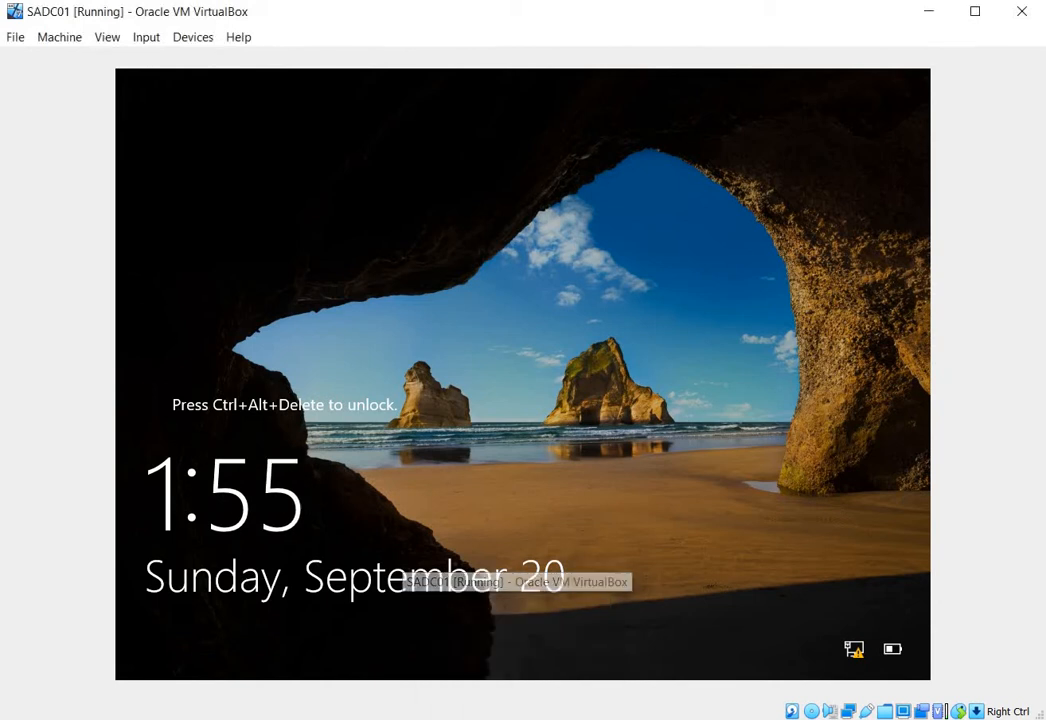
- Minimize the VirtualBox Manager window and sign in to the locked SADC01 machine as Administrator with the account password
{"action": "key", "text": "alt+Tab"}
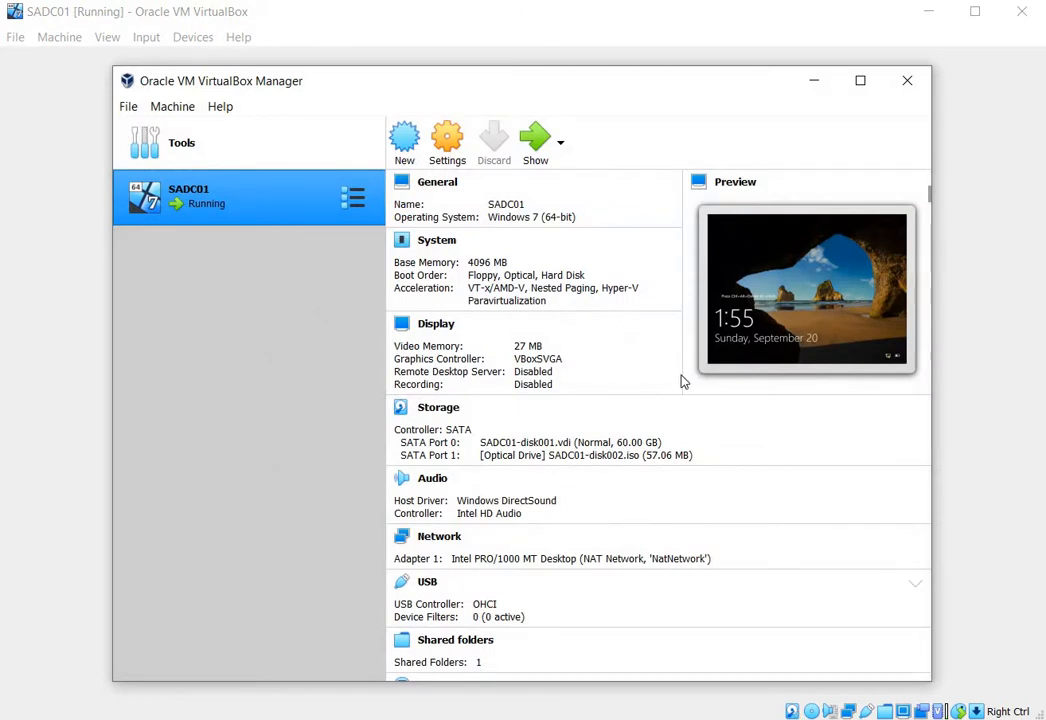
{"action": "left_click", "coordinate": [814, 80]}
{"action": "left_click", "coordinate": [155, 40]}
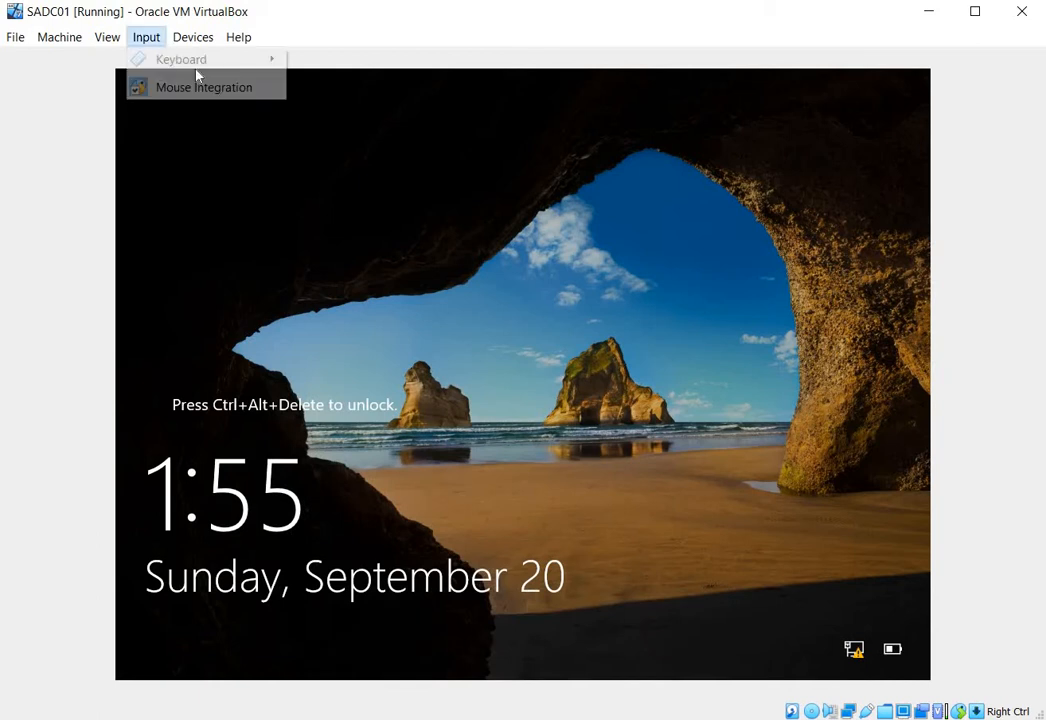
{"action": "mouse_move", "coordinate": [240, 62]}
{"action": "left_click", "coordinate": [352, 110]}
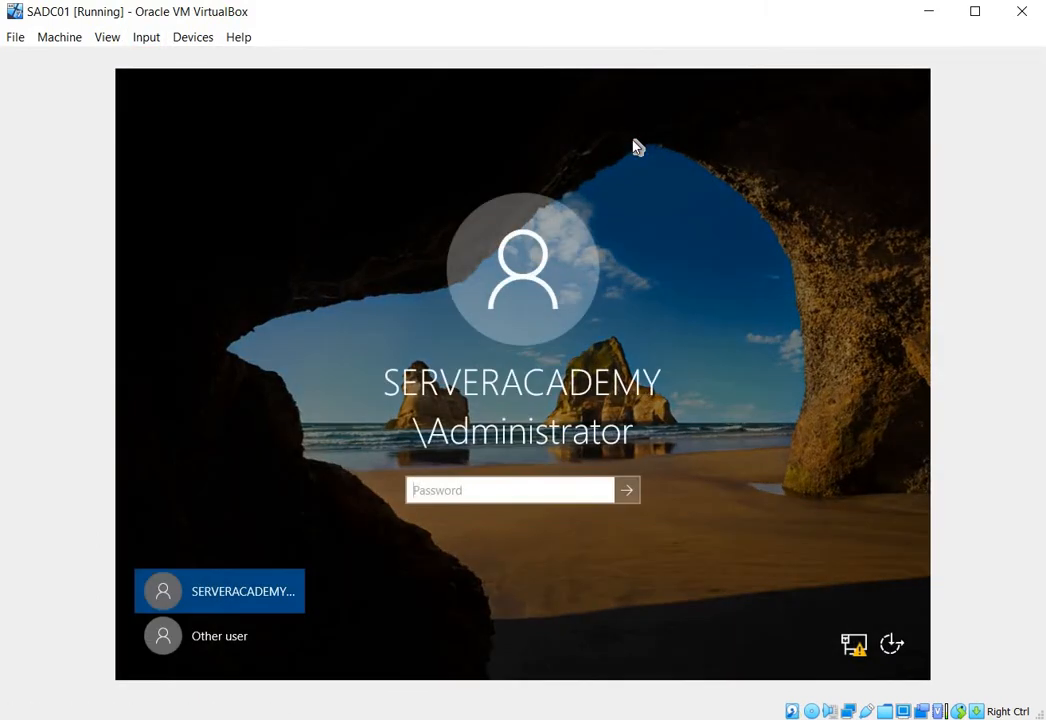
{"action": "type", "text": "**********"}
{"action": "key", "text": "Return"}
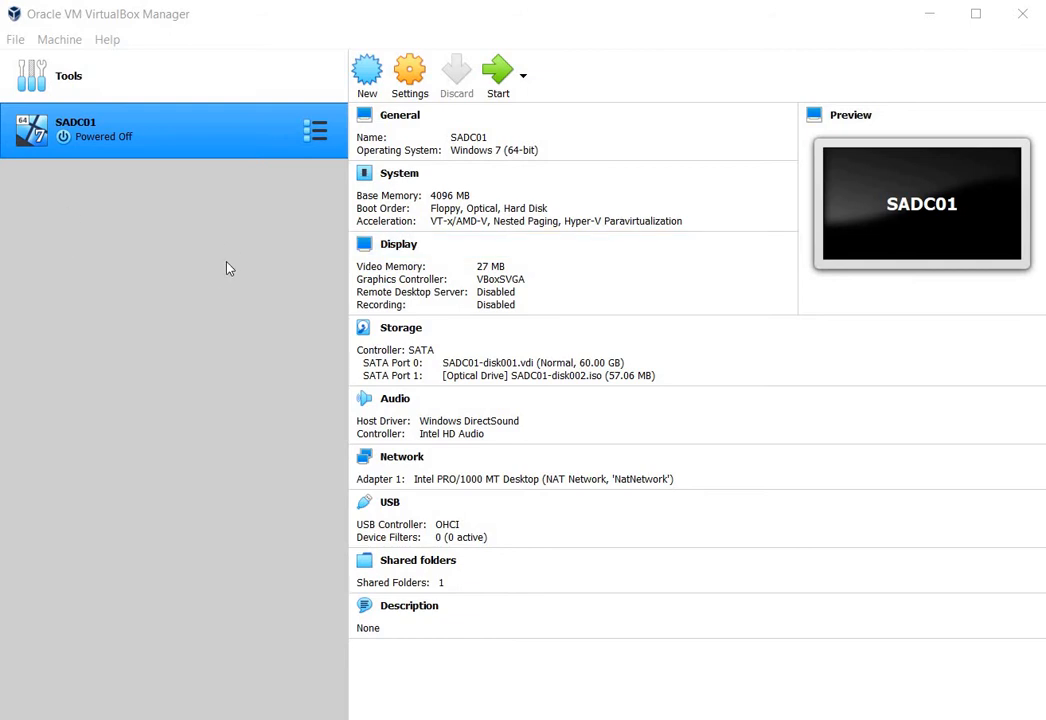
- Walk through exporting SADC01 as an Open Virtualization Format 1.0 appliance with ISO image files, and cancel before exporting
{"action": "left_click", "coordinate": [17, 45]}
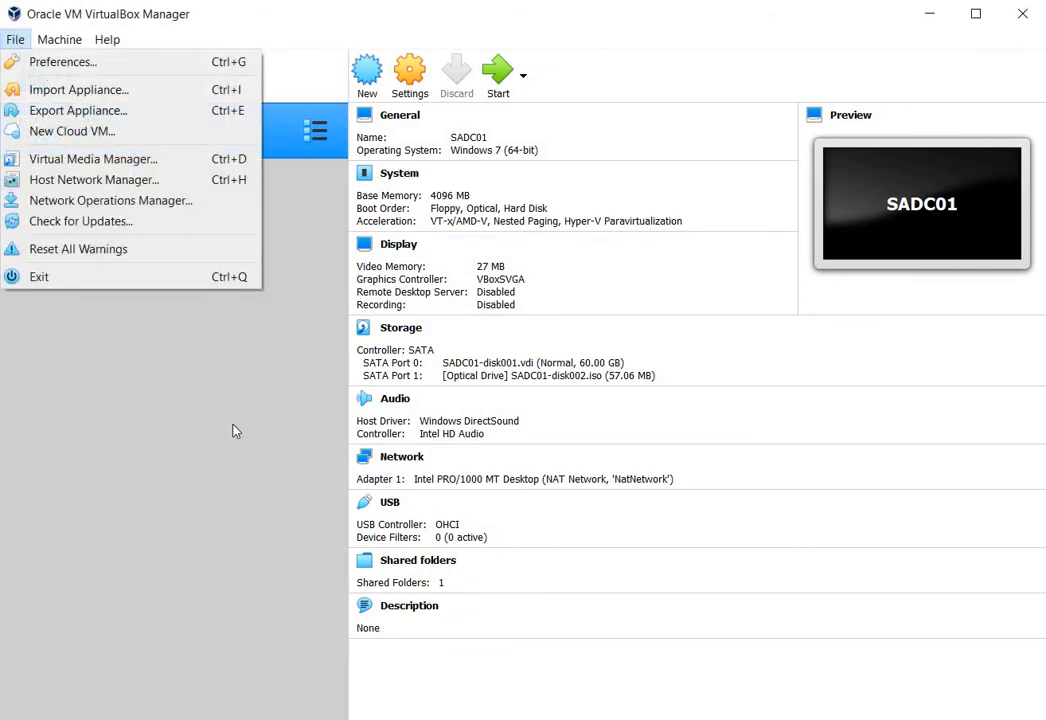
{"action": "left_click", "coordinate": [274, 333]}
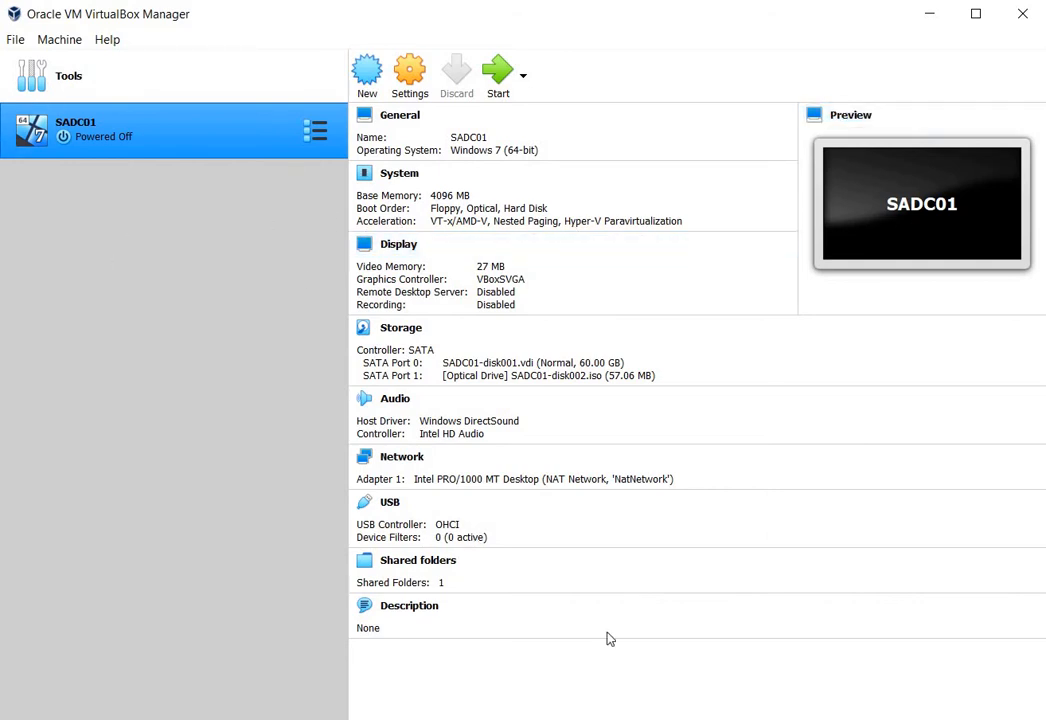
{"action": "left_click", "coordinate": [17, 40]}
{"action": "left_click", "coordinate": [55, 112]}
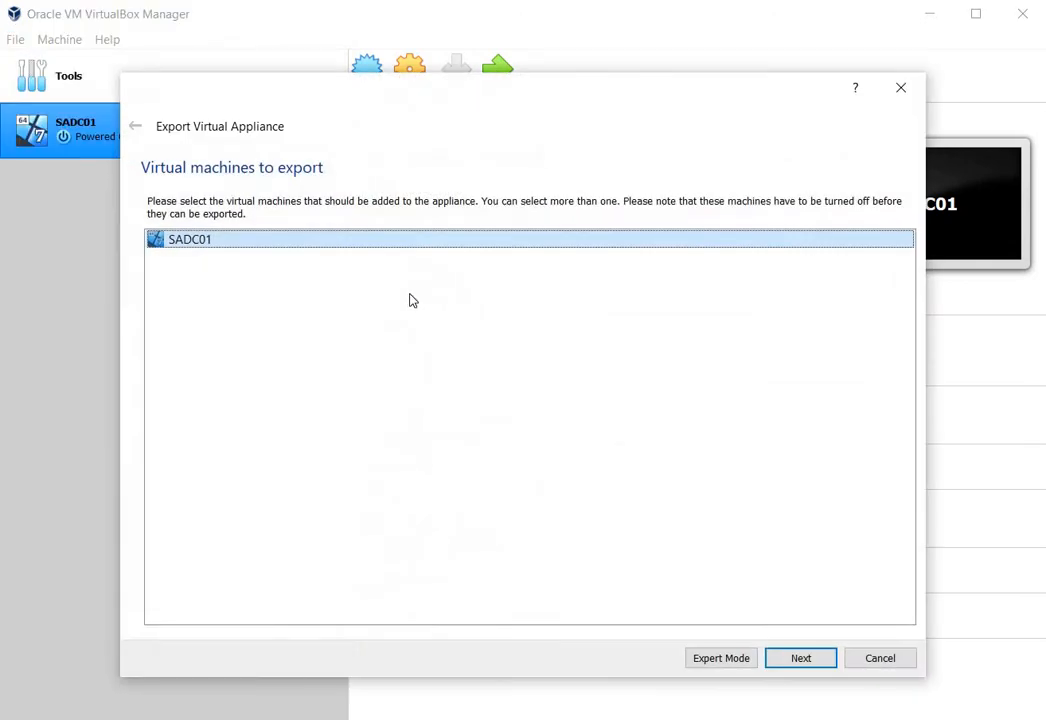
{"action": "left_click", "coordinate": [801, 660]}
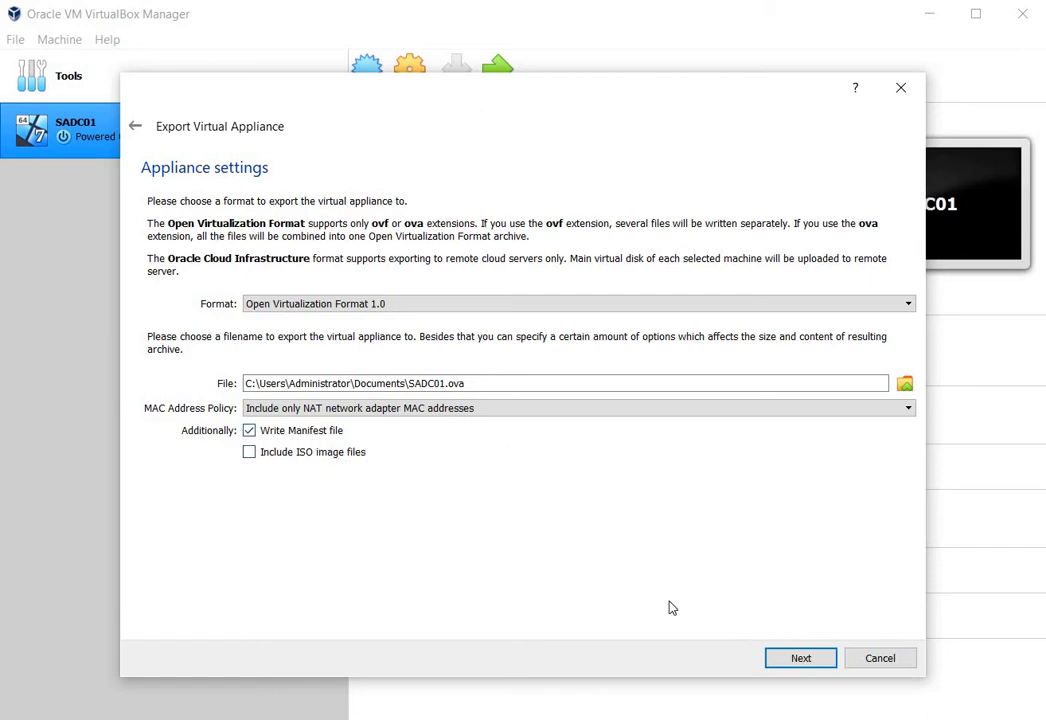
{"action": "left_click", "coordinate": [322, 460]}
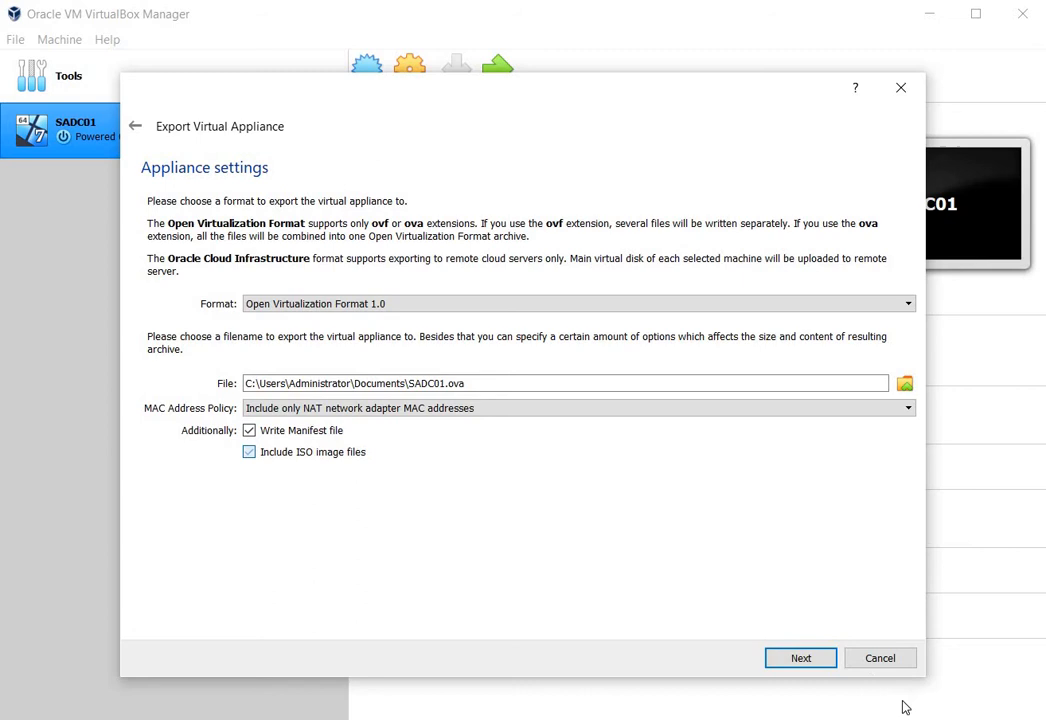
{"action": "left_click", "coordinate": [801, 660]}
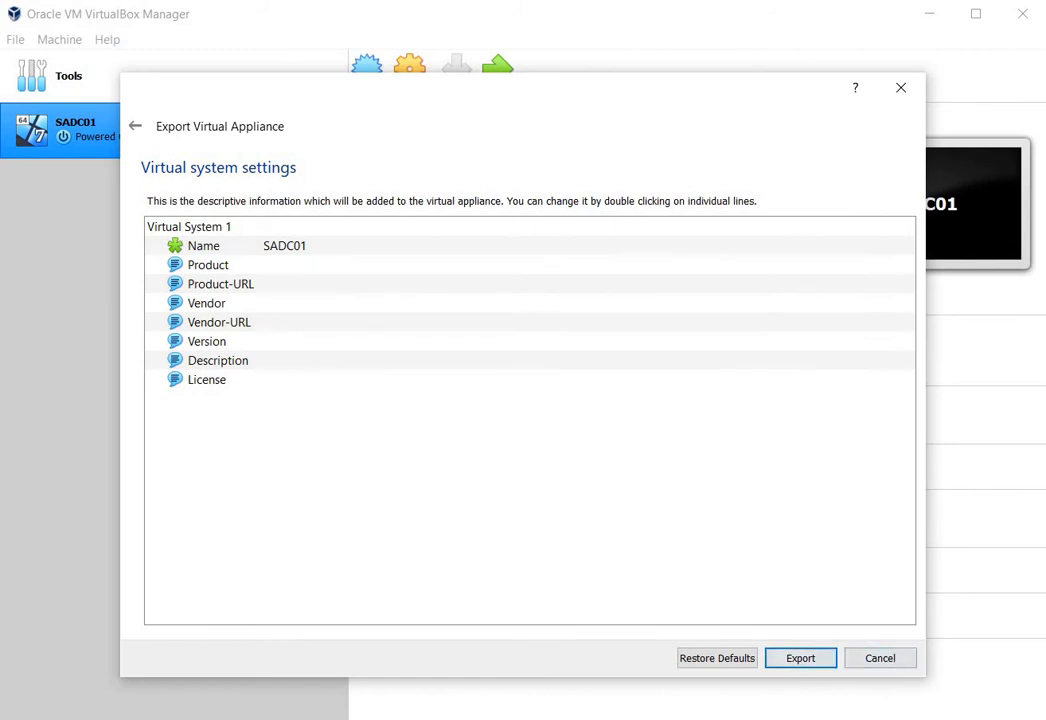
{"action": "left_click", "coordinate": [880, 659]}
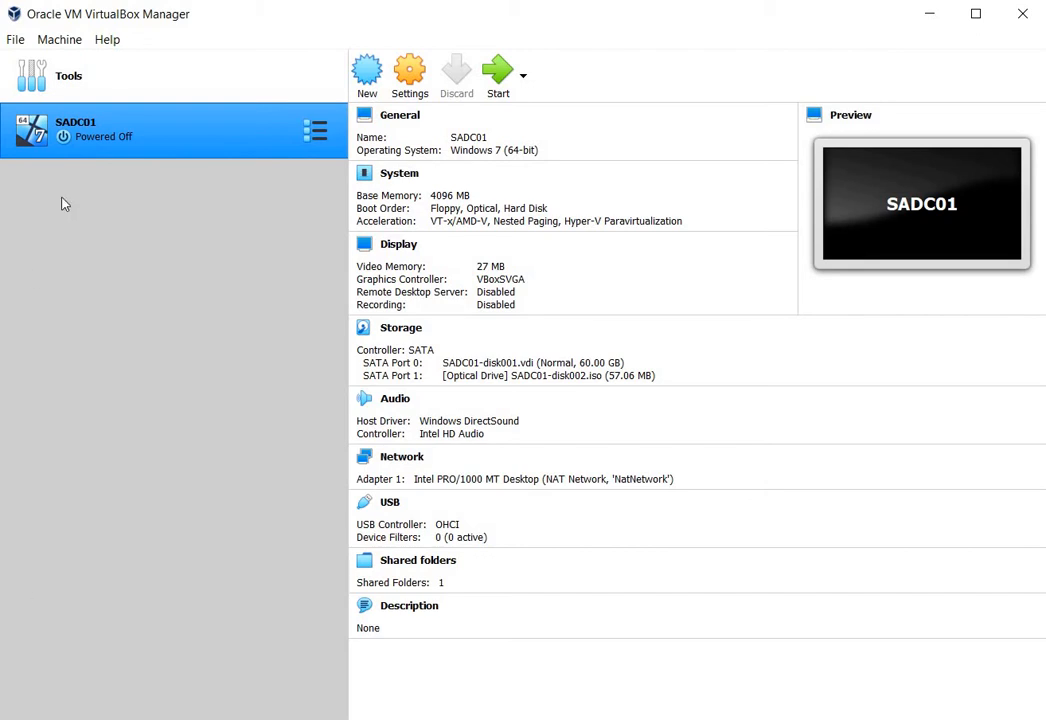
- Start an appliance import from the local file system and browse to the SCCM Backup folder on drive D
{"action": "left_click", "coordinate": [18, 44]}
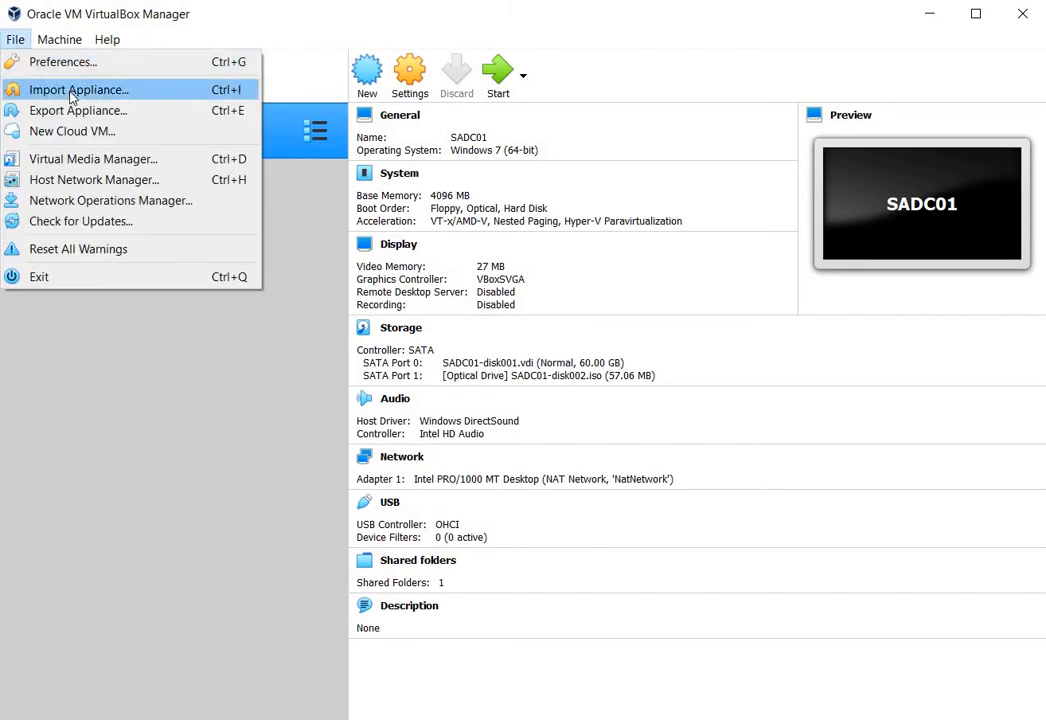
{"action": "left_click", "coordinate": [72, 93]}
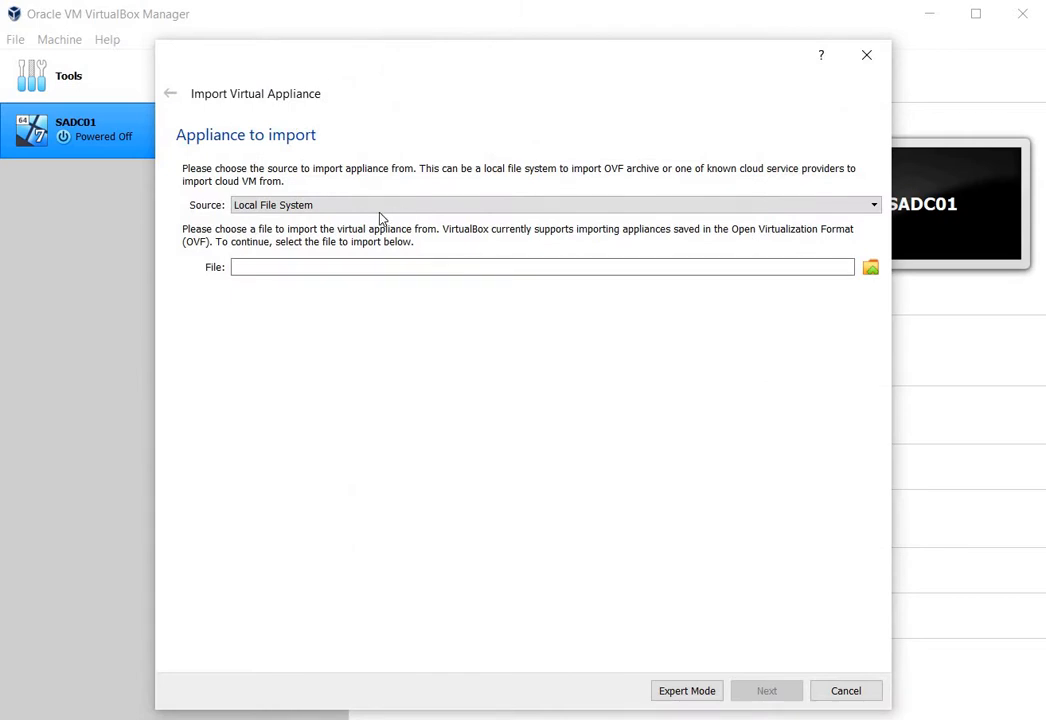
{"action": "left_click", "coordinate": [871, 268]}
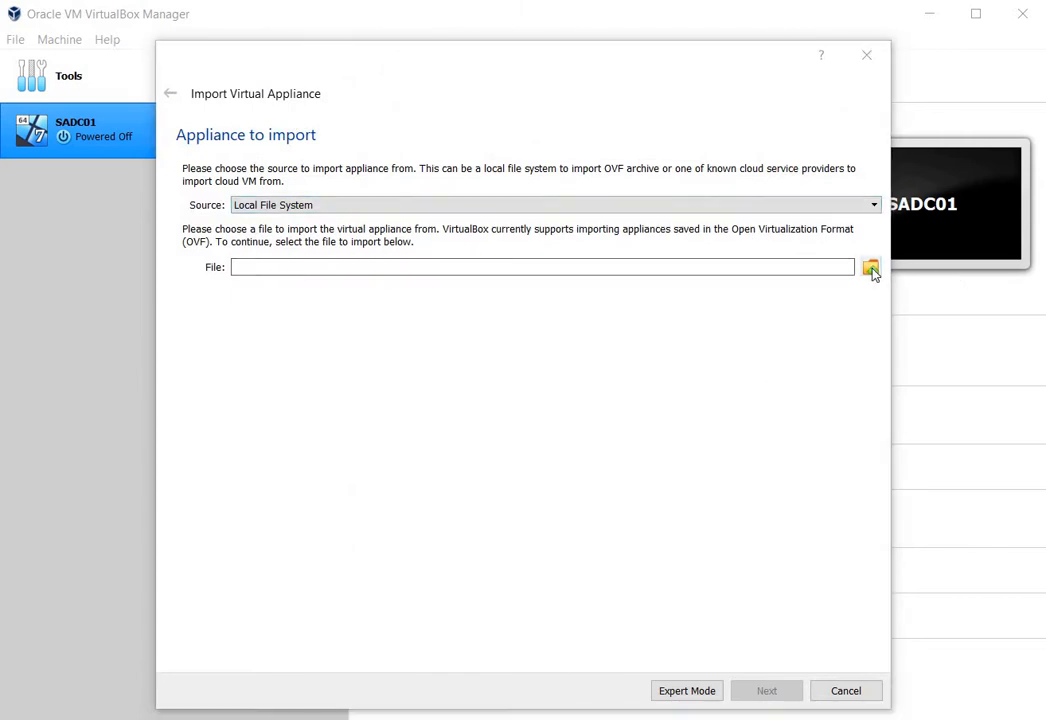
{"action": "scroll", "coordinate": [265, 378], "scroll_direction": "down", "scroll_amount": 1}
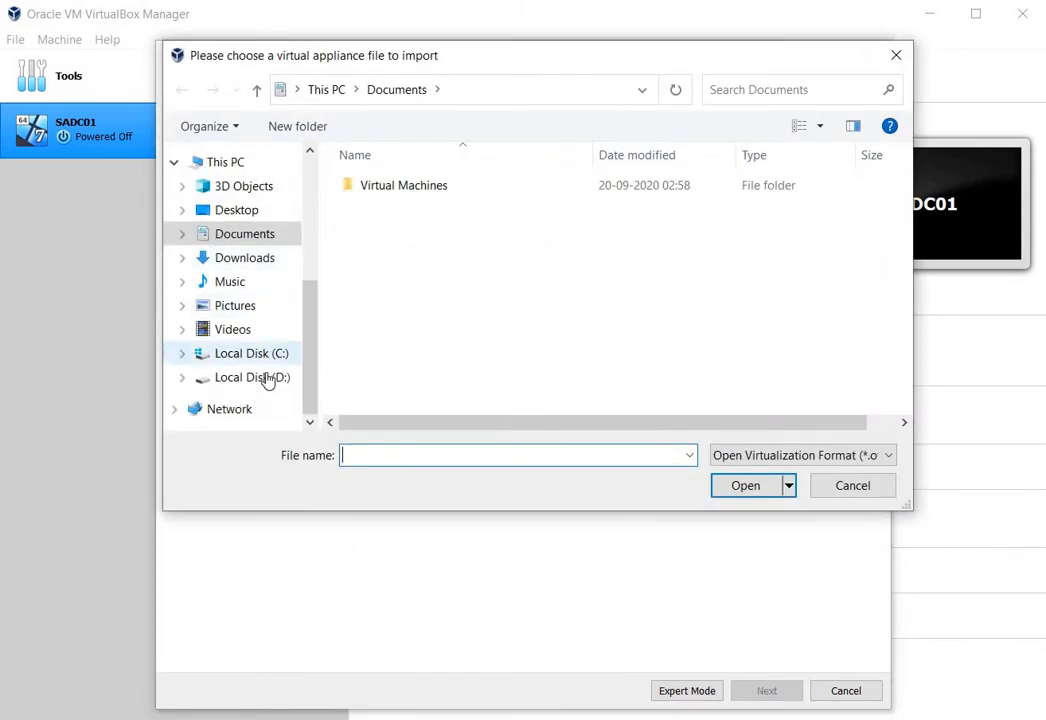
{"action": "left_click", "coordinate": [268, 378]}
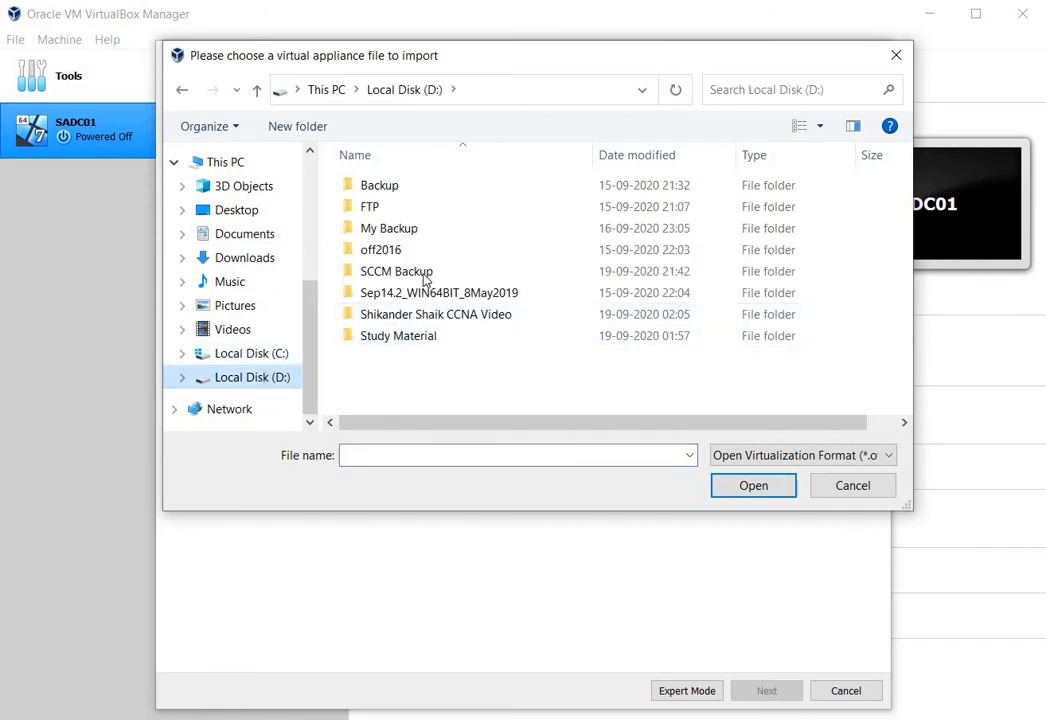
{"action": "double_click", "coordinate": [425, 274]}
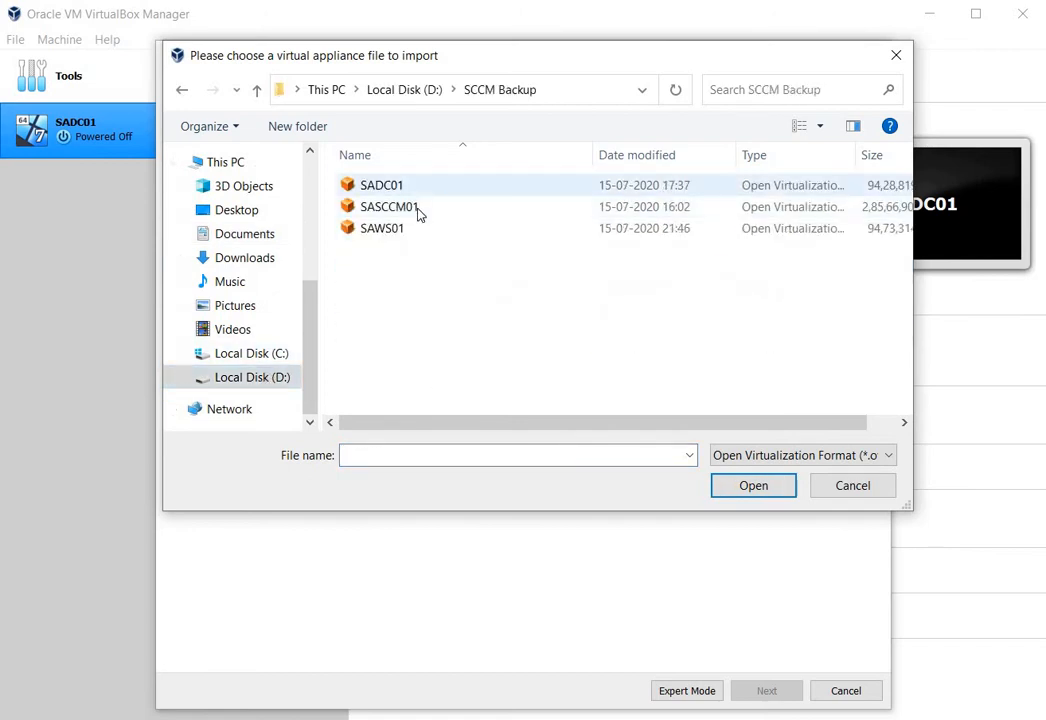
- Examine the appliance files in SCCM Backup, widening the type column and file dialog and checking the accepted file formats
{"action": "key", "text": "Down"}
{"action": "key", "text": "Down"}
{"action": "key", "text": "Down"}
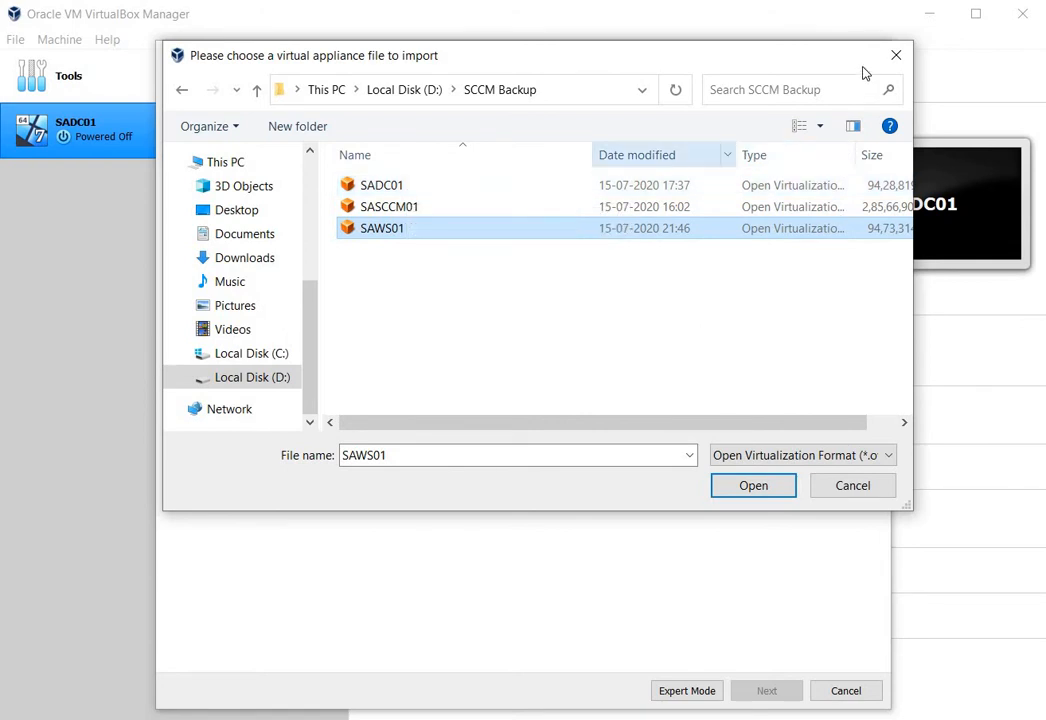
{"action": "left_click_drag", "start_coordinate": [583, 69], "coordinate": [504, 72]}
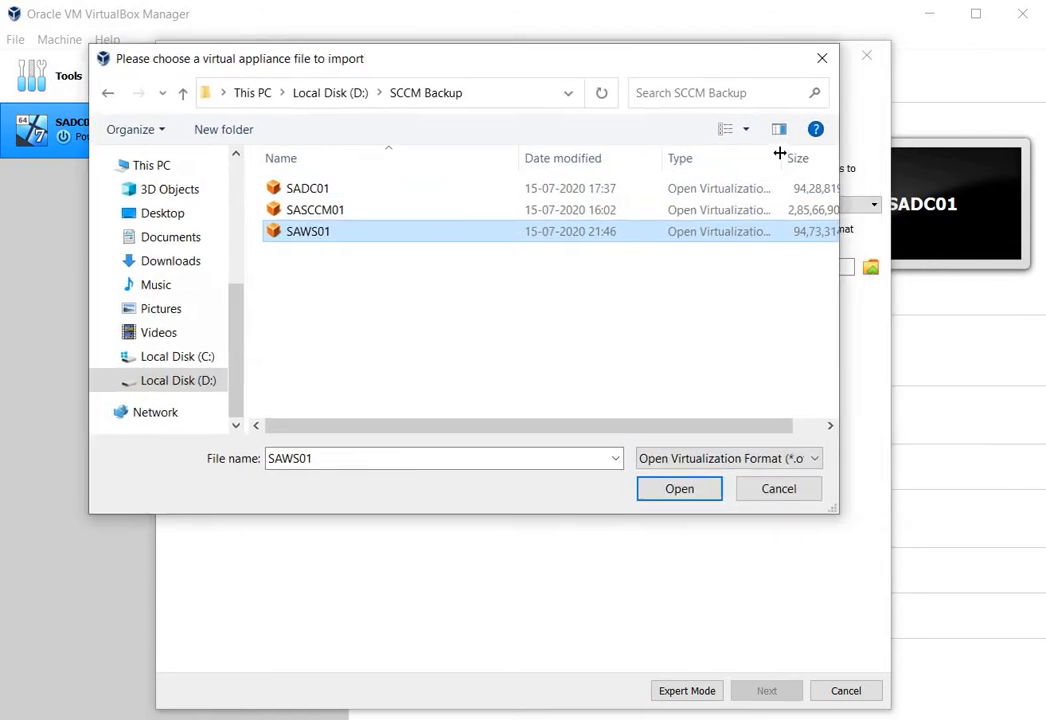
{"action": "left_click_drag", "start_coordinate": [780, 155], "coordinate": [900, 157]}
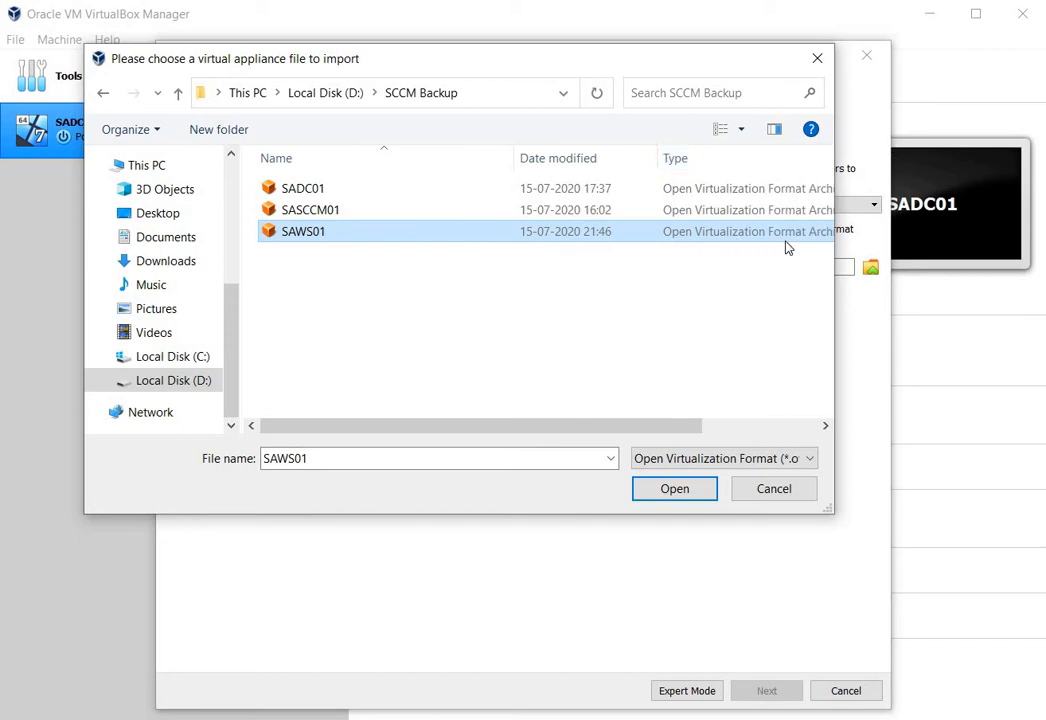
{"action": "left_click_drag", "start_coordinate": [837, 218], "coordinate": [895, 222]}
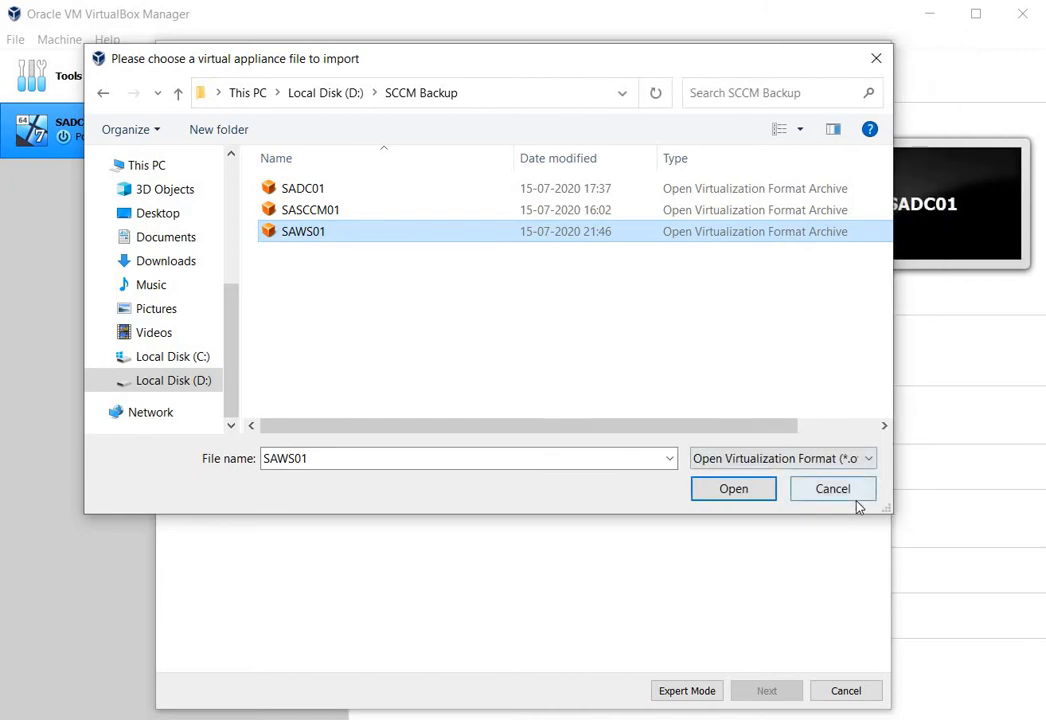
{"action": "left_click", "coordinate": [869, 460]}
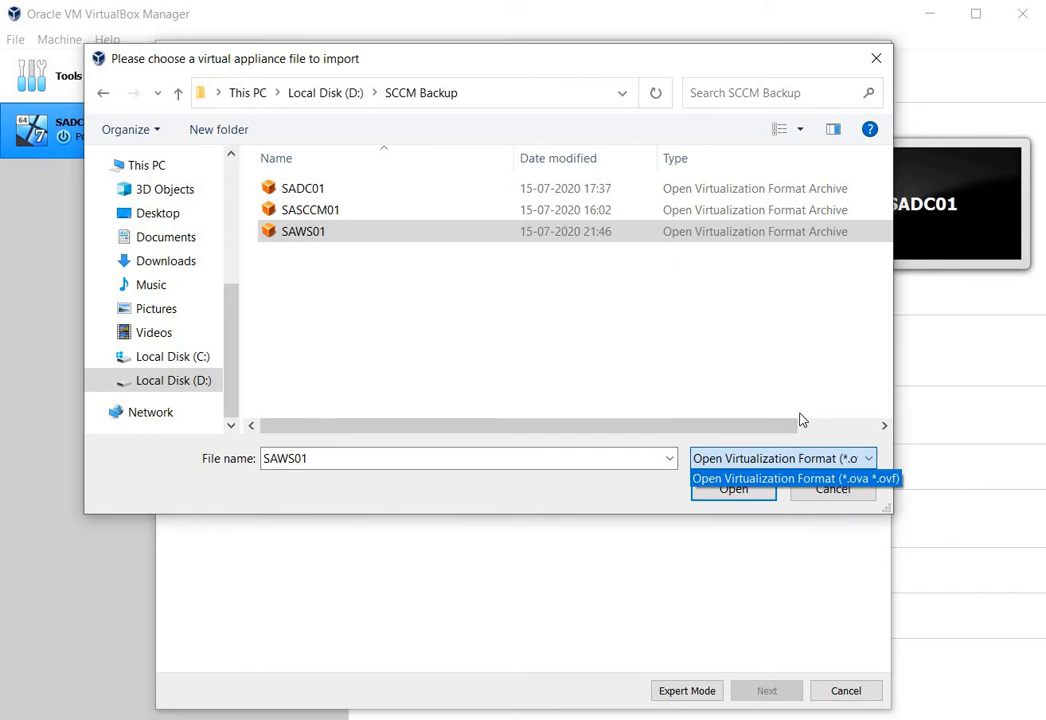
{"action": "left_click", "coordinate": [790, 478]}
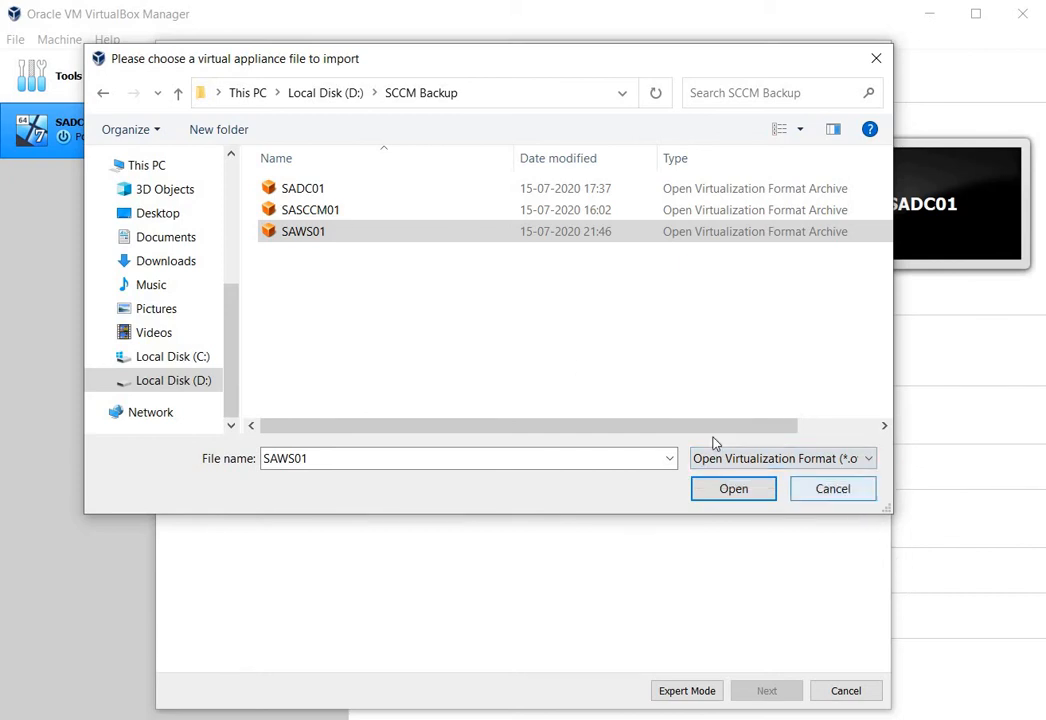
- Choose SADC01.ova as the appliance to import and continue to its appliance settings
{"action": "left_click", "coordinate": [303, 188]}
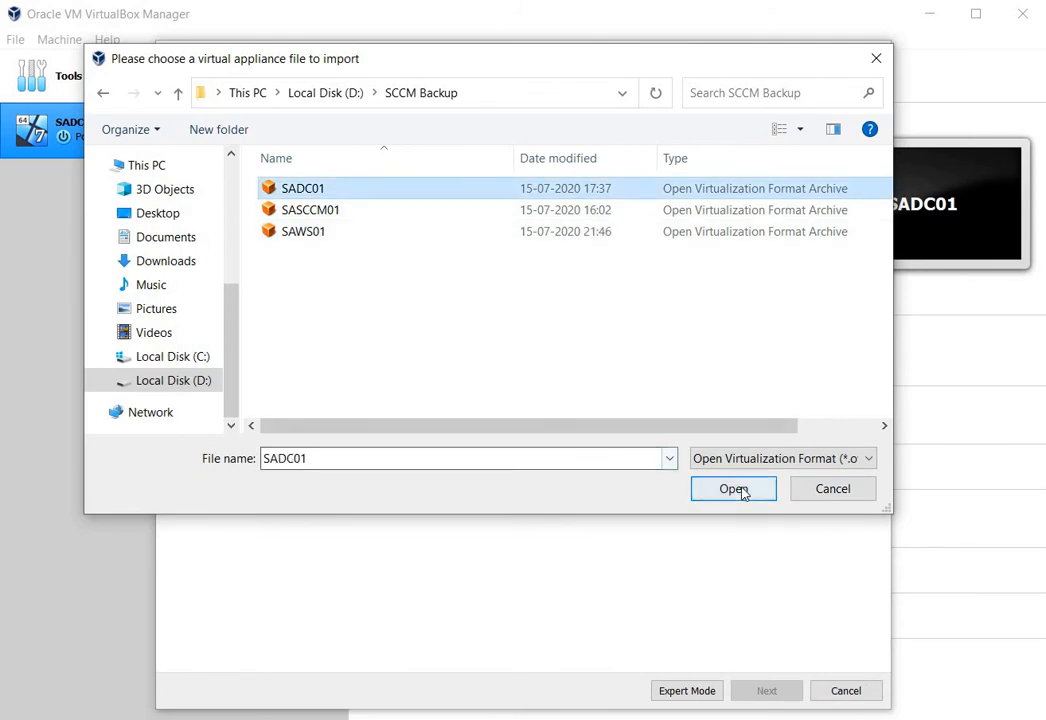
{"action": "left_click", "coordinate": [735, 489]}
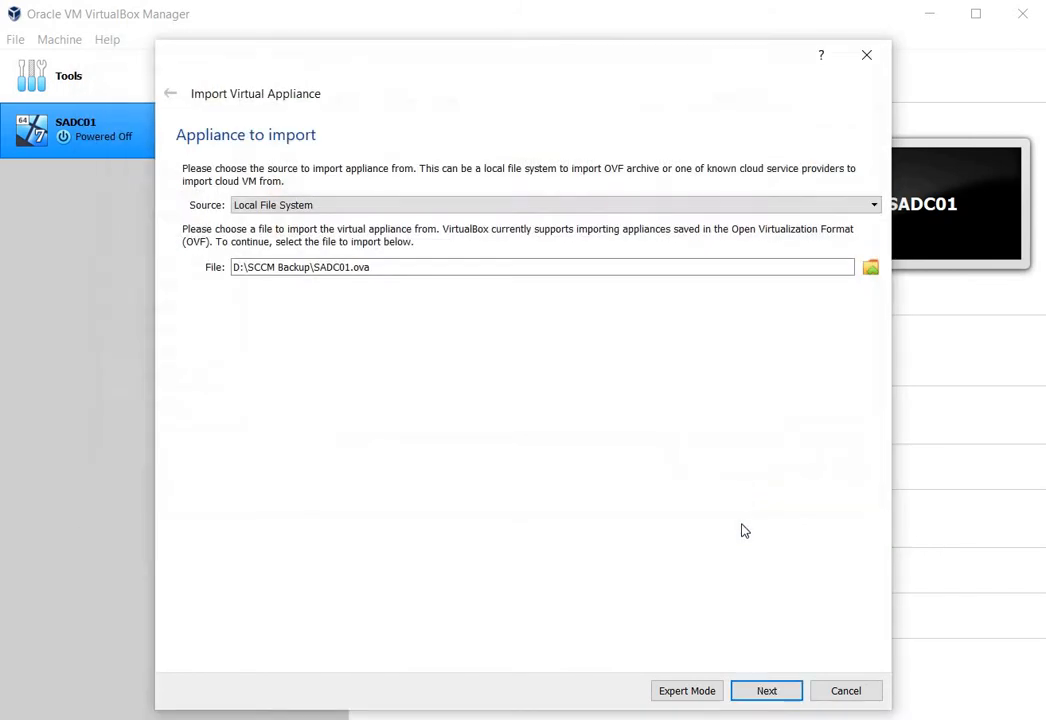
{"action": "left_click", "coordinate": [778, 694]}
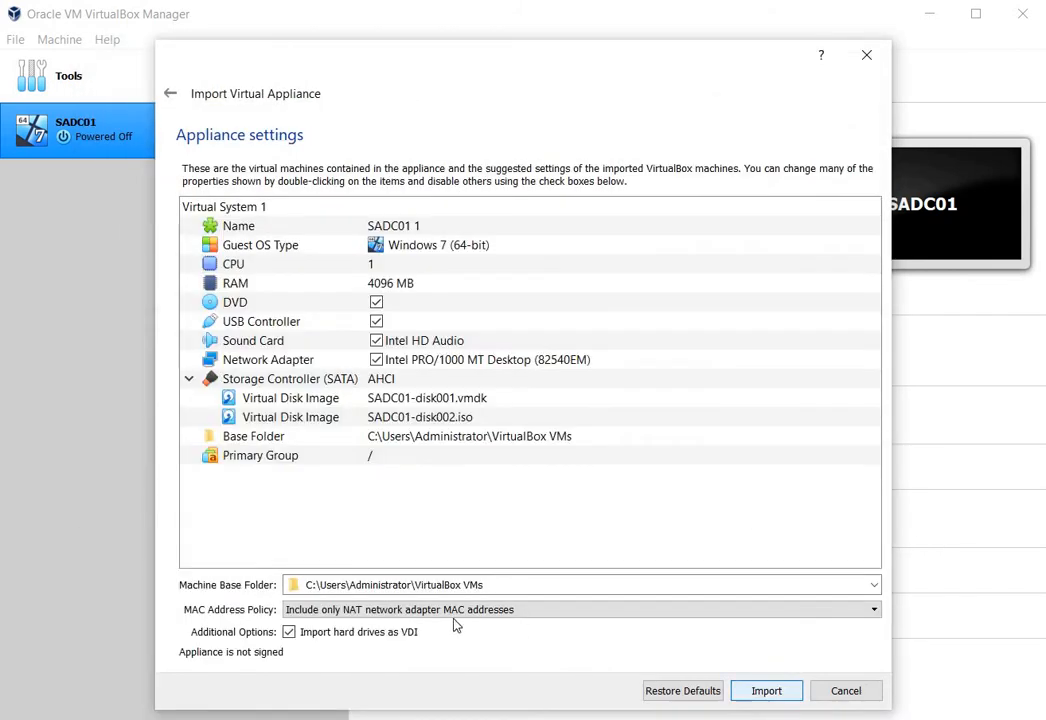
- Set the MAC address policy to include all network adapter MAC addresses, and cancel the import
{"action": "left_click", "coordinate": [384, 612]}
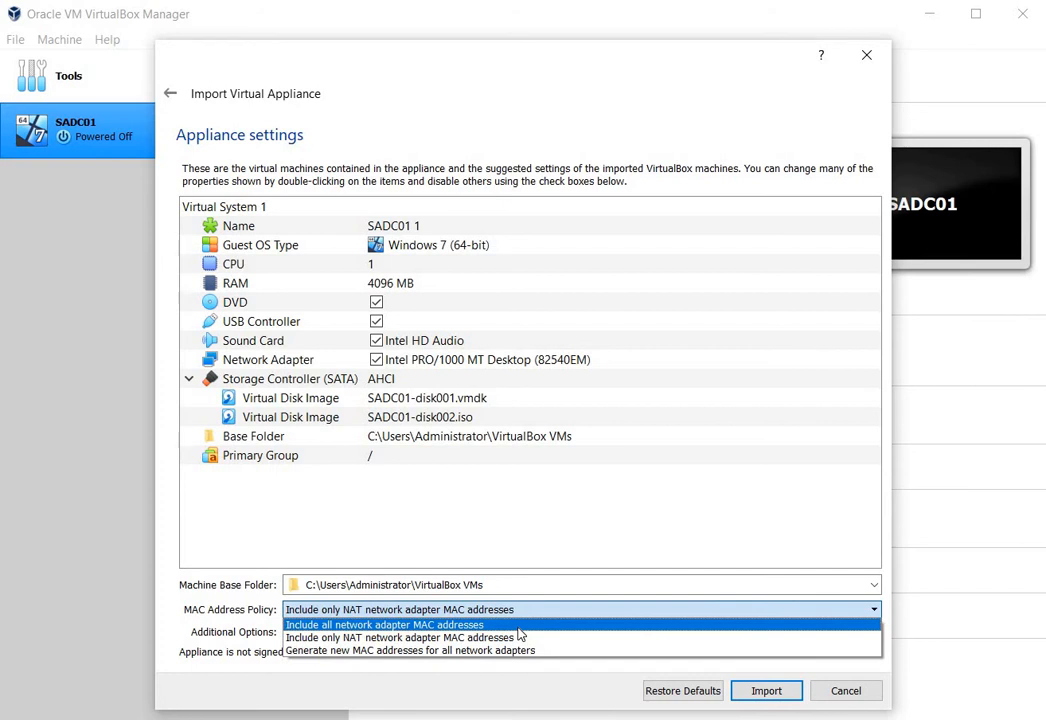
{"action": "left_click", "coordinate": [445, 624]}
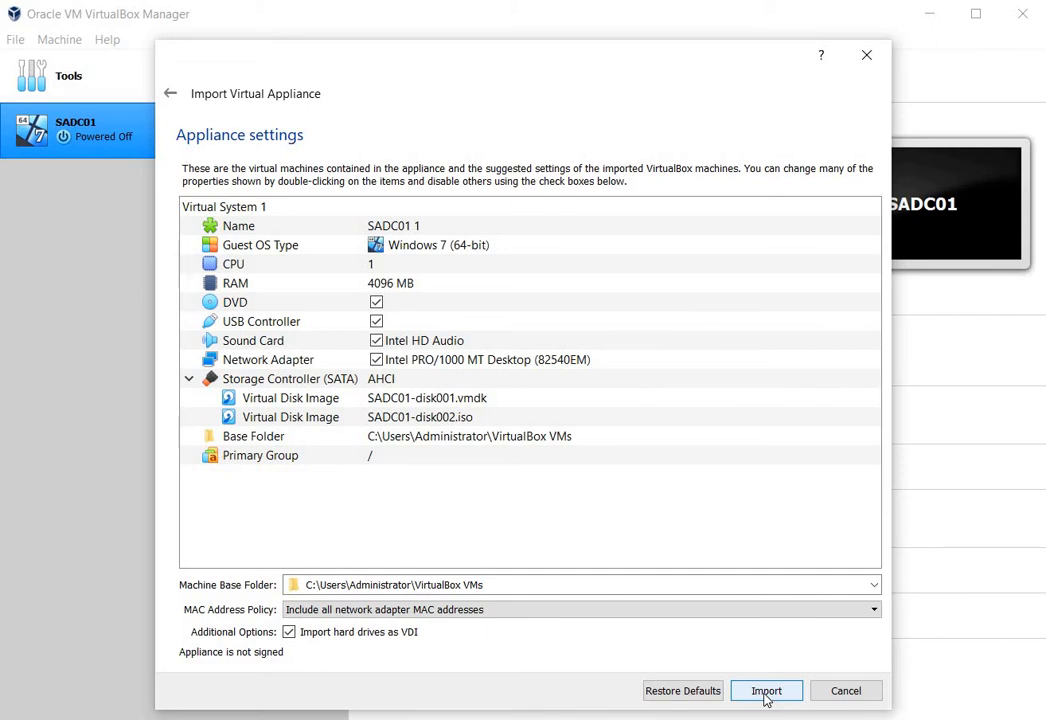
{"action": "left_click", "coordinate": [850, 692]}
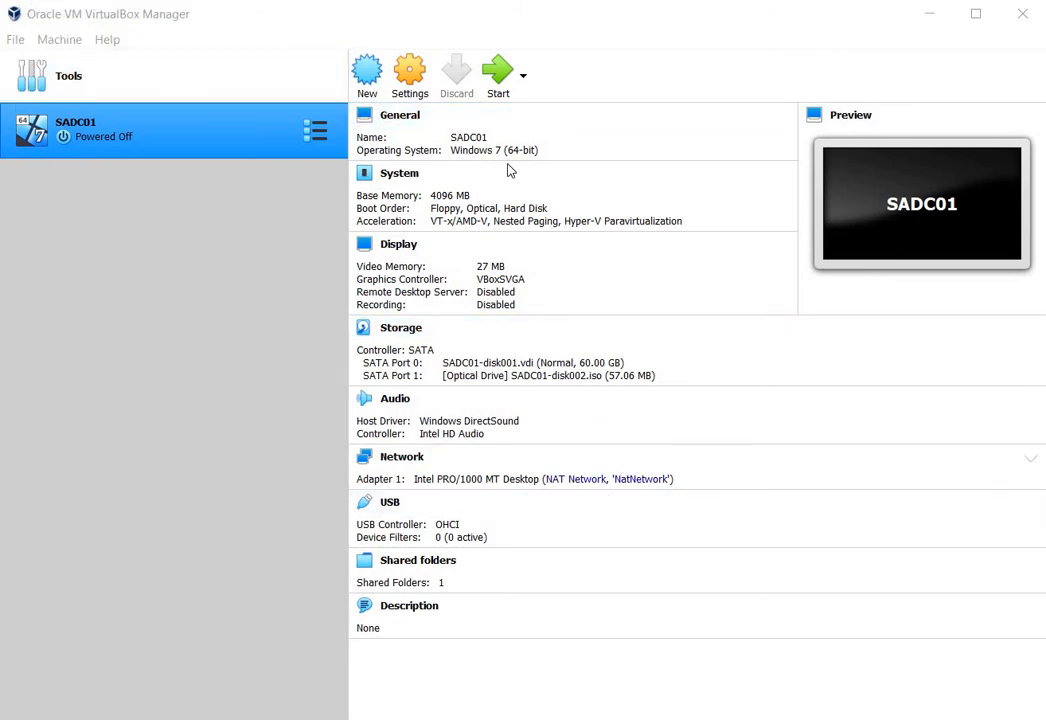
- Start the SADC01 virtual machine, dismissing its warning, and sign in as Administrator with the account password
{"action": "left_click", "coordinate": [496, 86]}
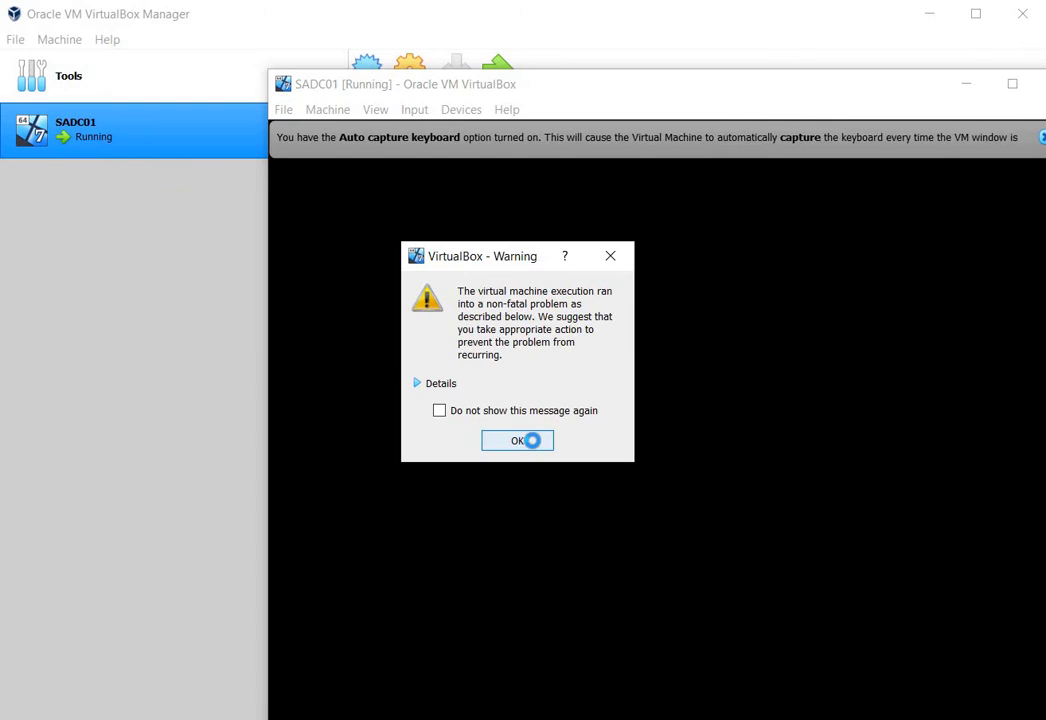
{"action": "left_click", "coordinate": [531, 440]}
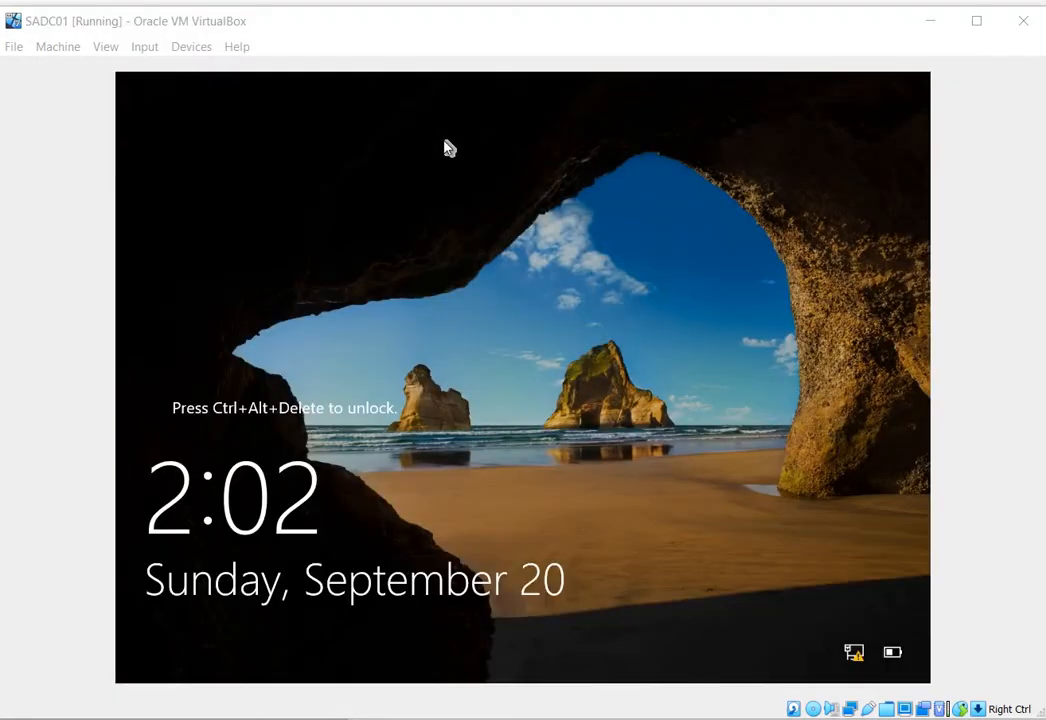
{"action": "left_click", "coordinate": [146, 52]}
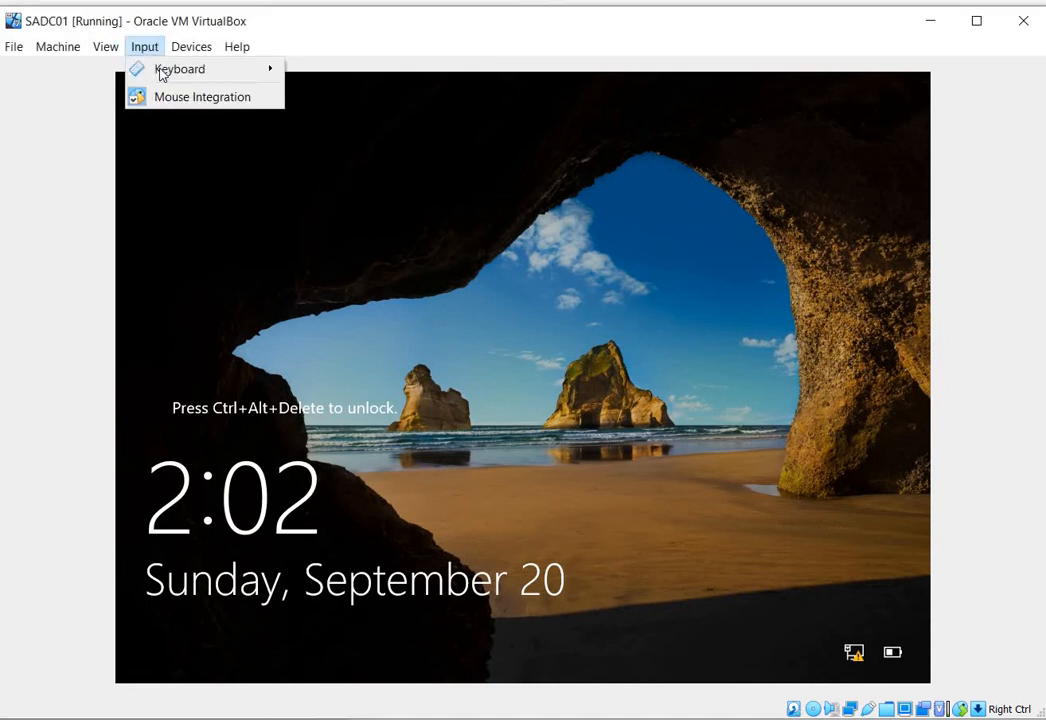
{"action": "mouse_move", "coordinate": [250, 69]}
{"action": "left_click", "coordinate": [370, 128]}
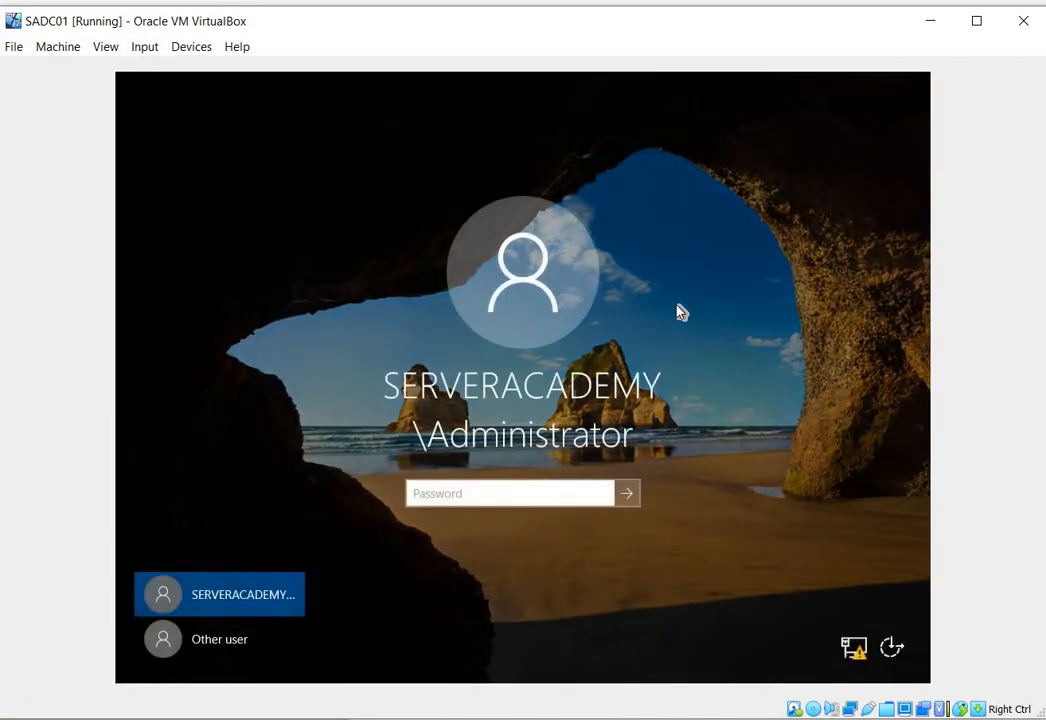
{"action": "type", "text": "Pa$$w0rd"}
{"action": "key", "text": "Return"}
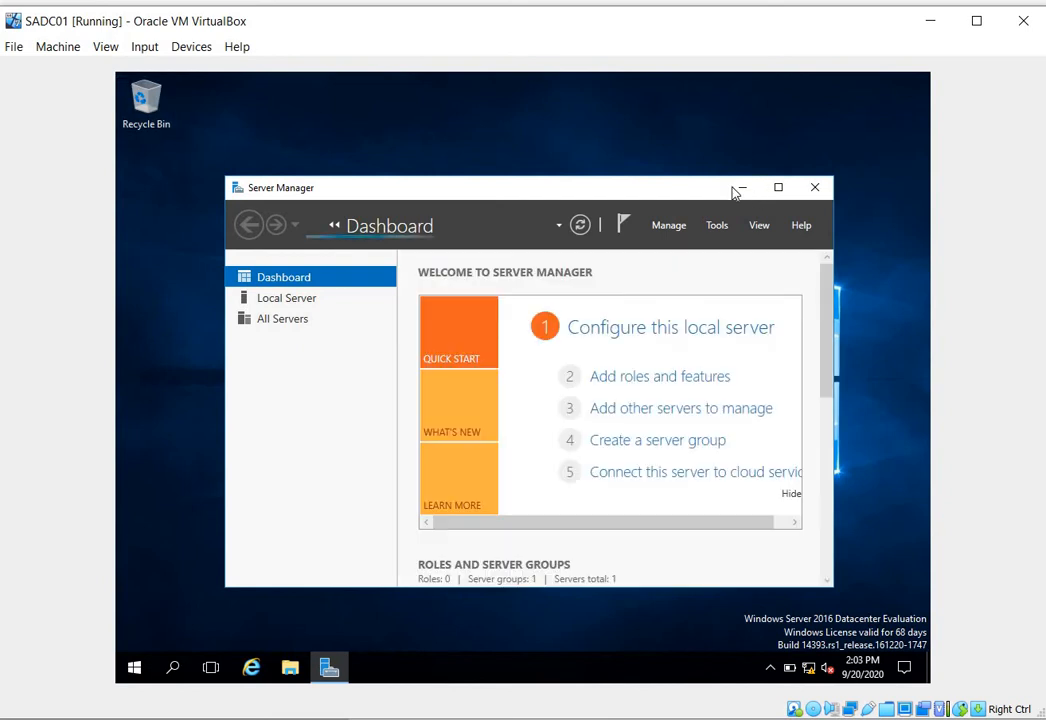
- Minimize Server Manager to show the SADC01 virtual machine's desktop, and refresh the desktop
{"action": "key", "text": "super+d"}
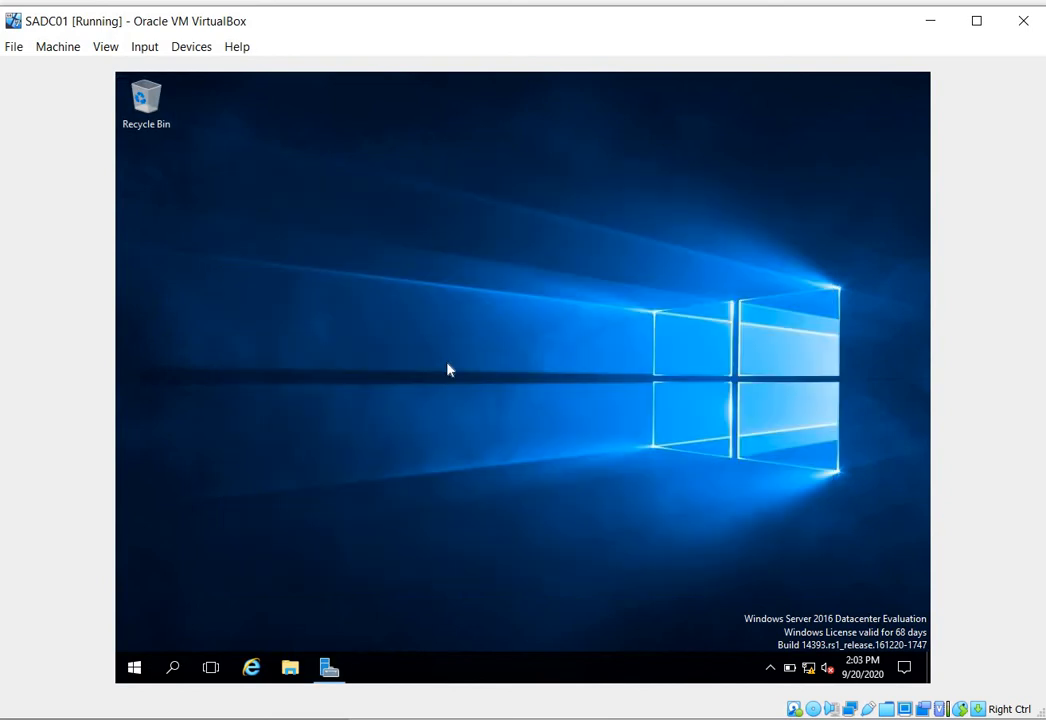
{"action": "right_click", "coordinate": [448, 366]}
{"action": "left_click", "coordinate": [486, 388]}
{"action": "right_click", "coordinate": [456, 282]}
{"action": "left_click", "coordinate": [380, 265]}
{"action": "right_click", "coordinate": [380, 265]}
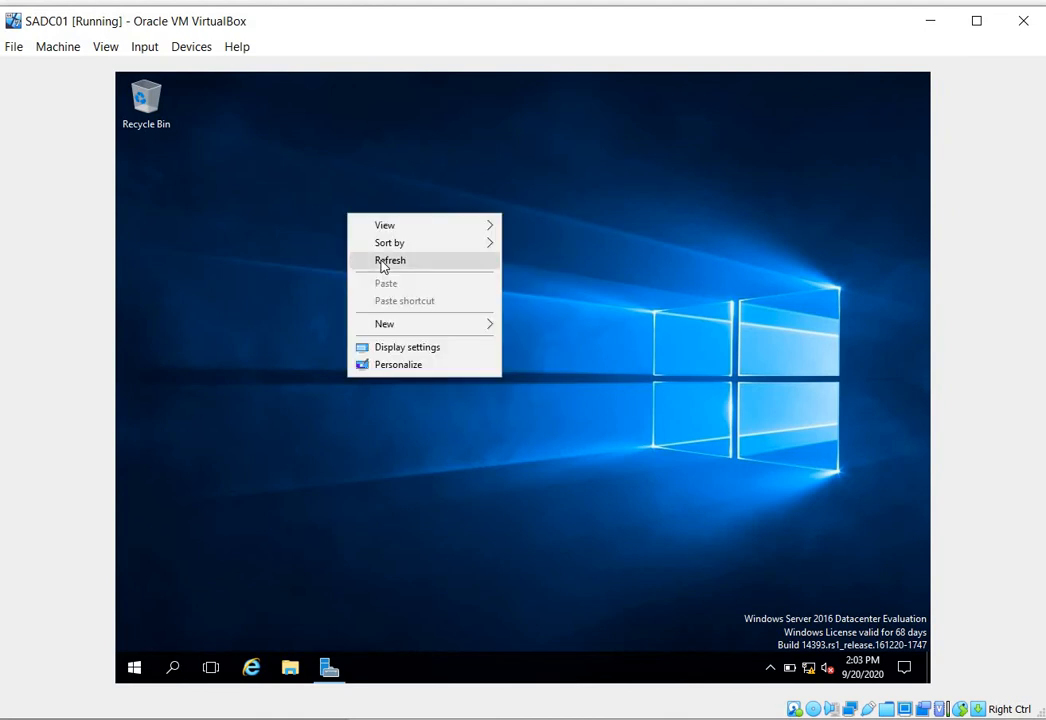
{"action": "left_click", "coordinate": [382, 266]}
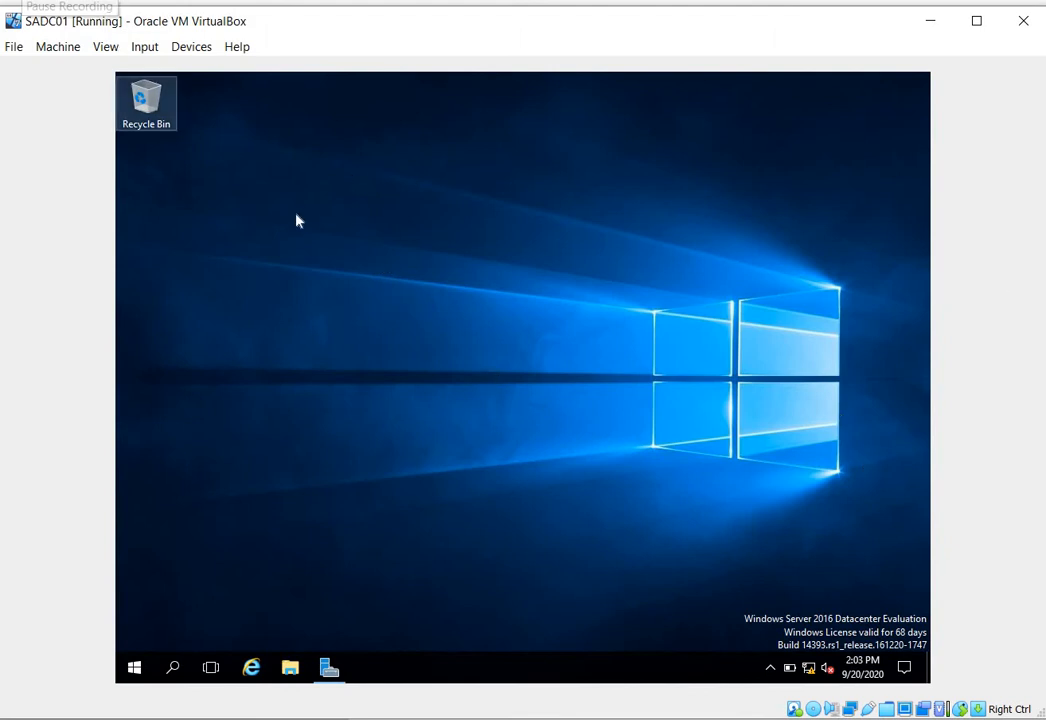
- Test the virtual machine's internet connection by pinging google.com from a command prompt, dismissing the Windows Update interruption and closing the prompt when done
{"action": "key", "text": "super+r"}
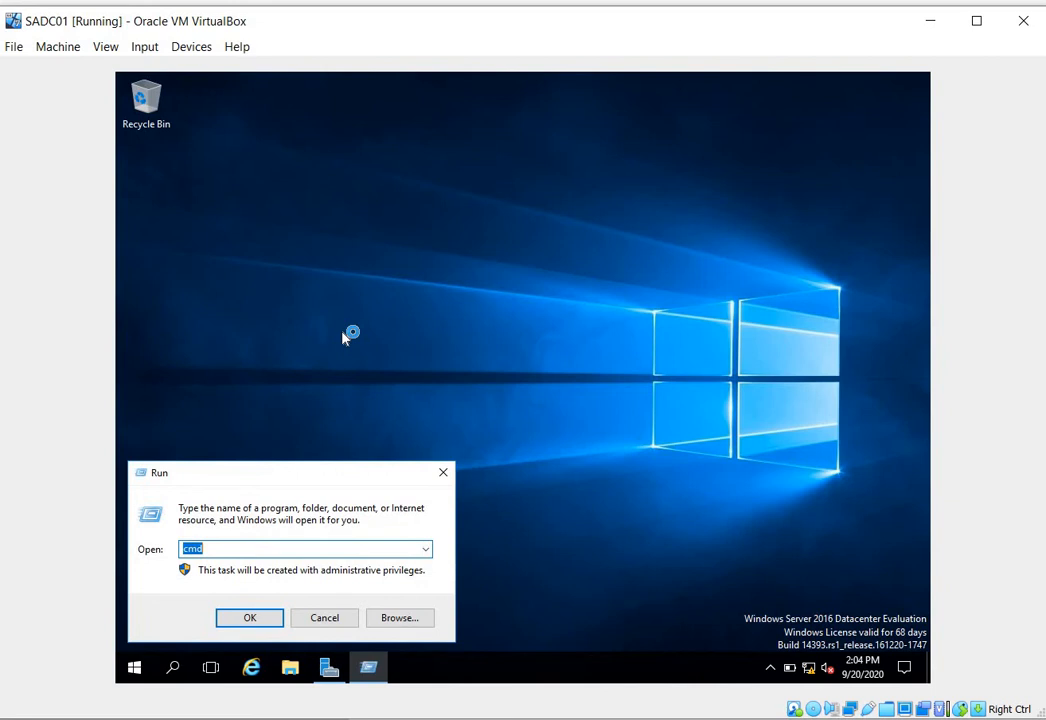
{"action": "key", "text": "Return"}
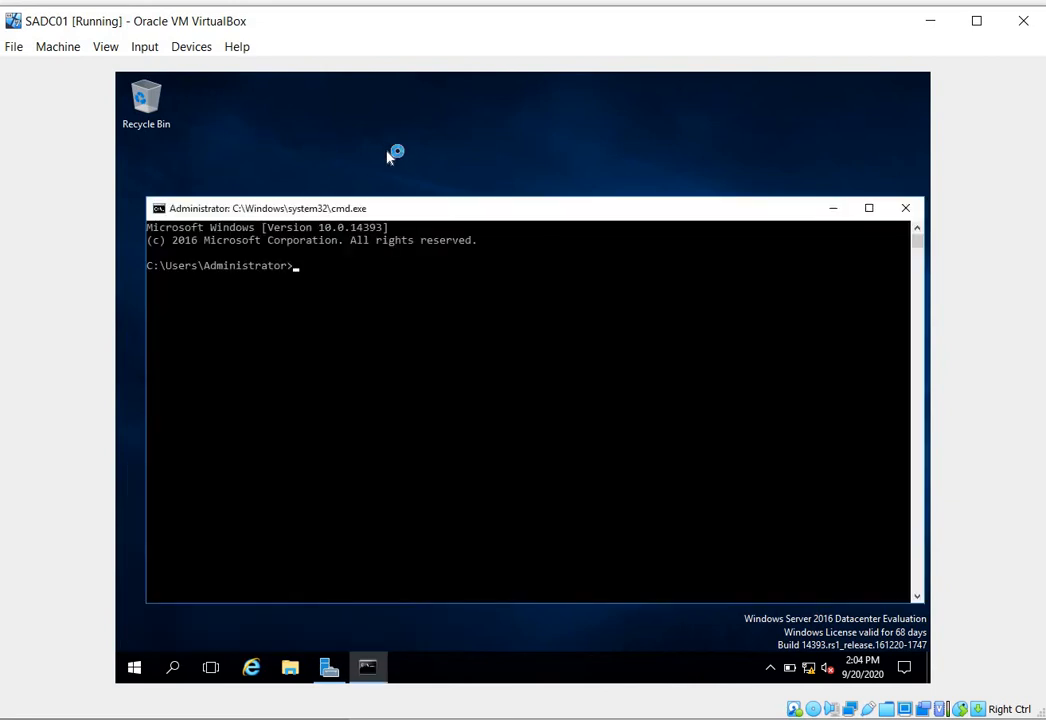
{"action": "type", "text": "ping go"}
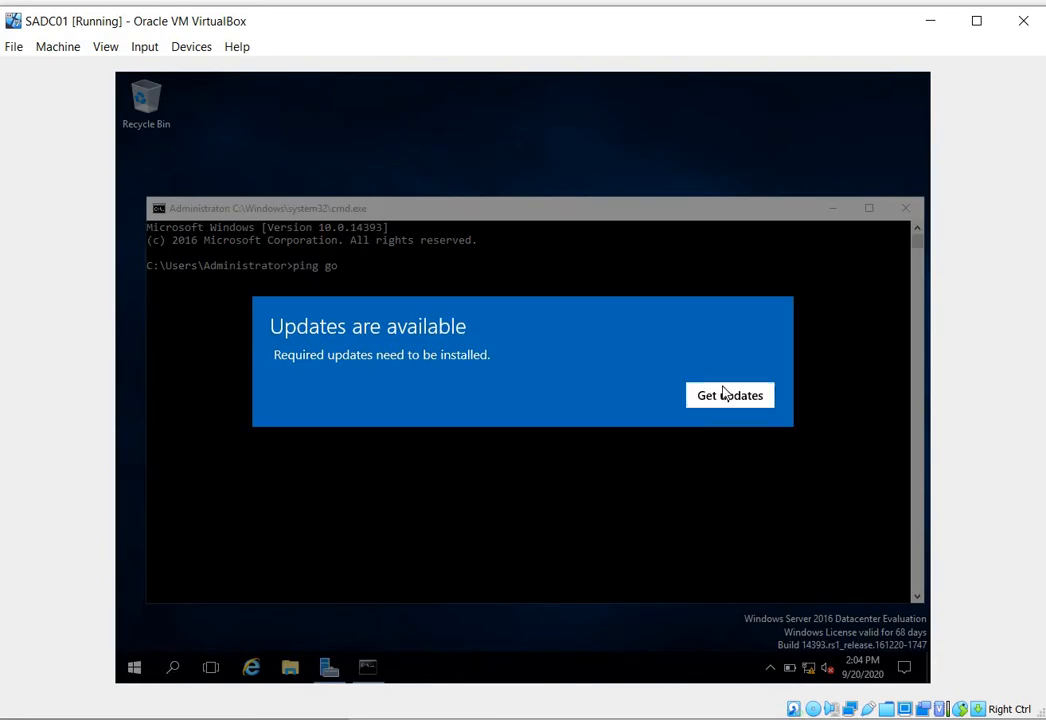
{"action": "left_click", "coordinate": [432, 299]}
{"action": "type", "text": "o"}
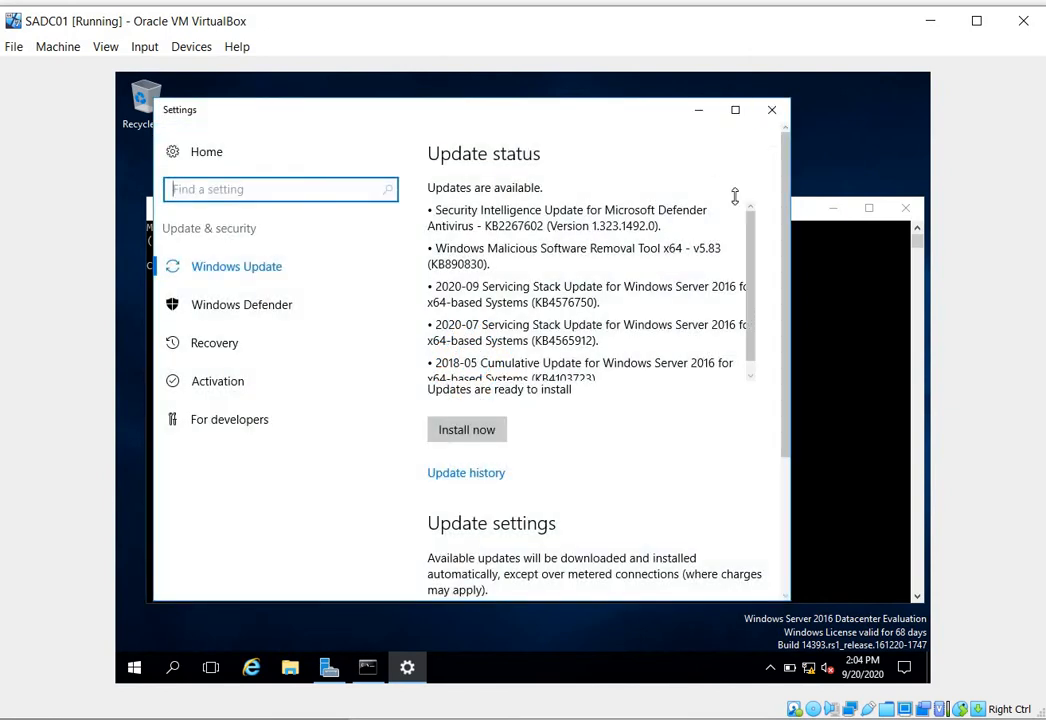
{"action": "left_click", "coordinate": [772, 110]}
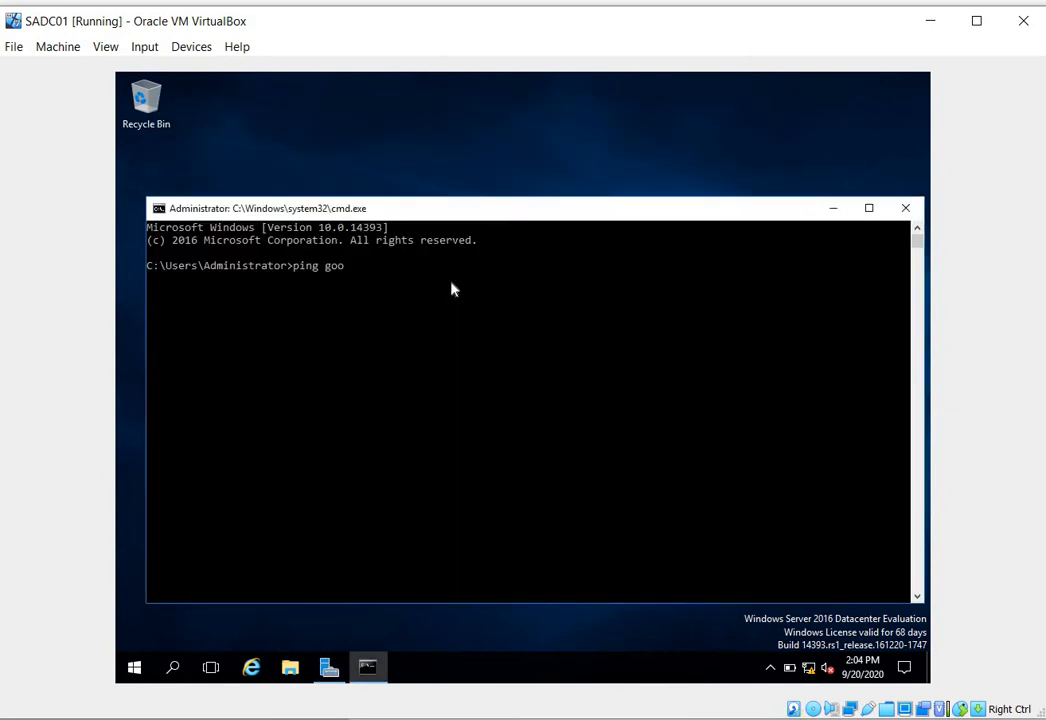
{"action": "type", "text": "gle.com"}
{"action": "key", "text": "Return"}
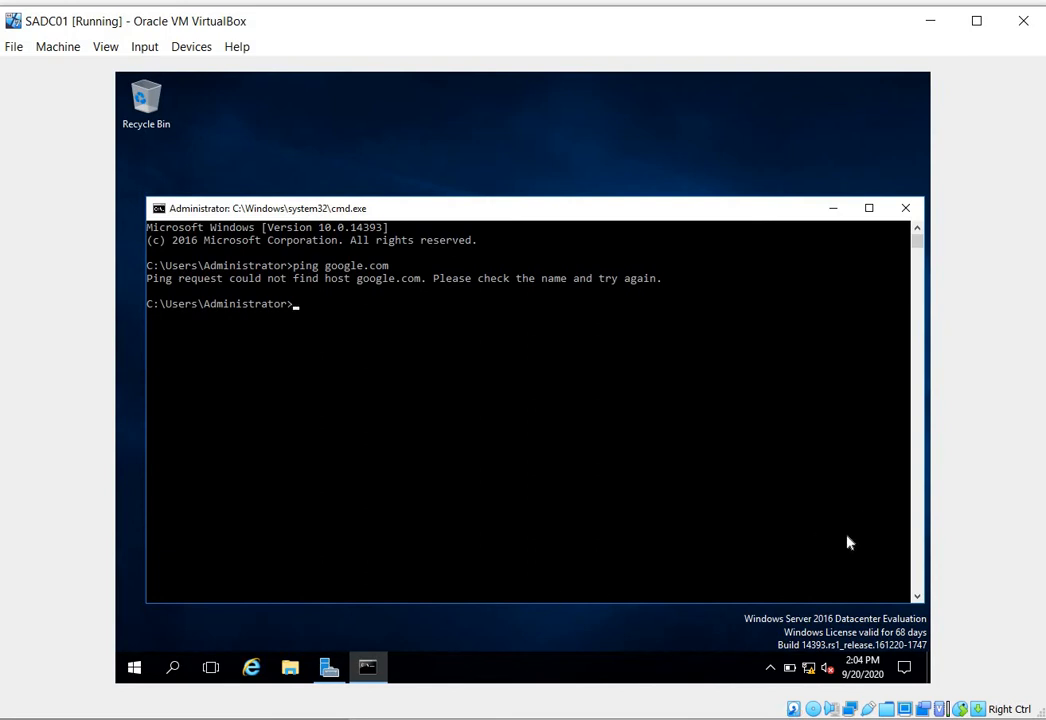
{"action": "left_click", "coordinate": [906, 208]}
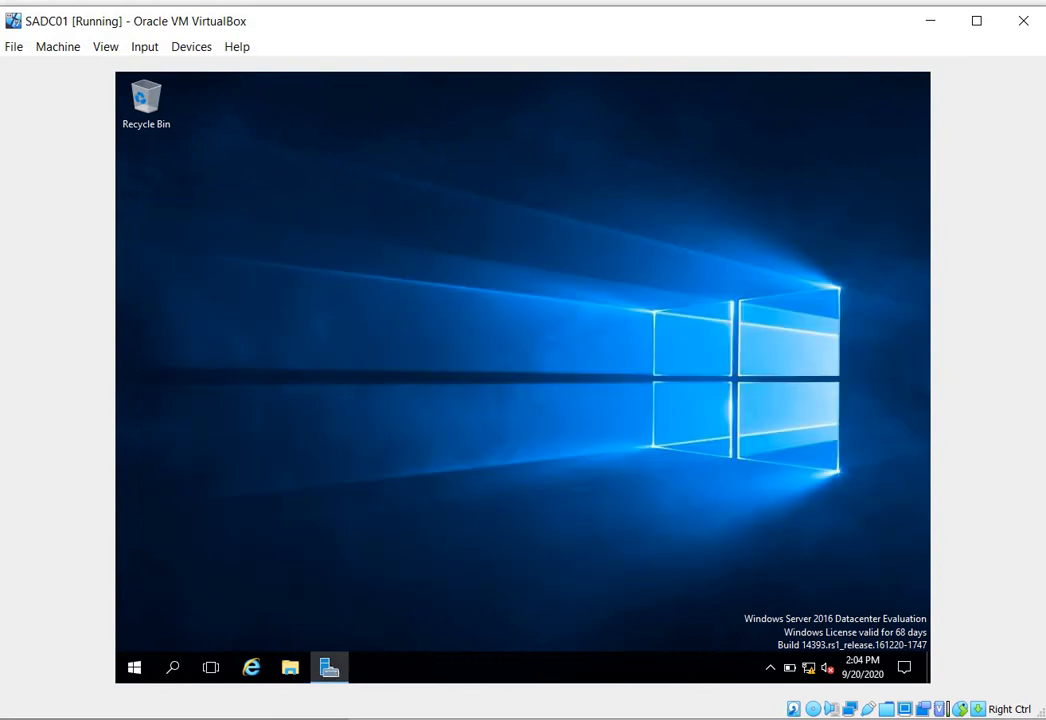
- Check the NAT networks in the VirtualBox preferences from the running virtual machine, and cancel without changes
{"action": "left_click", "coordinate": [18, 50]}
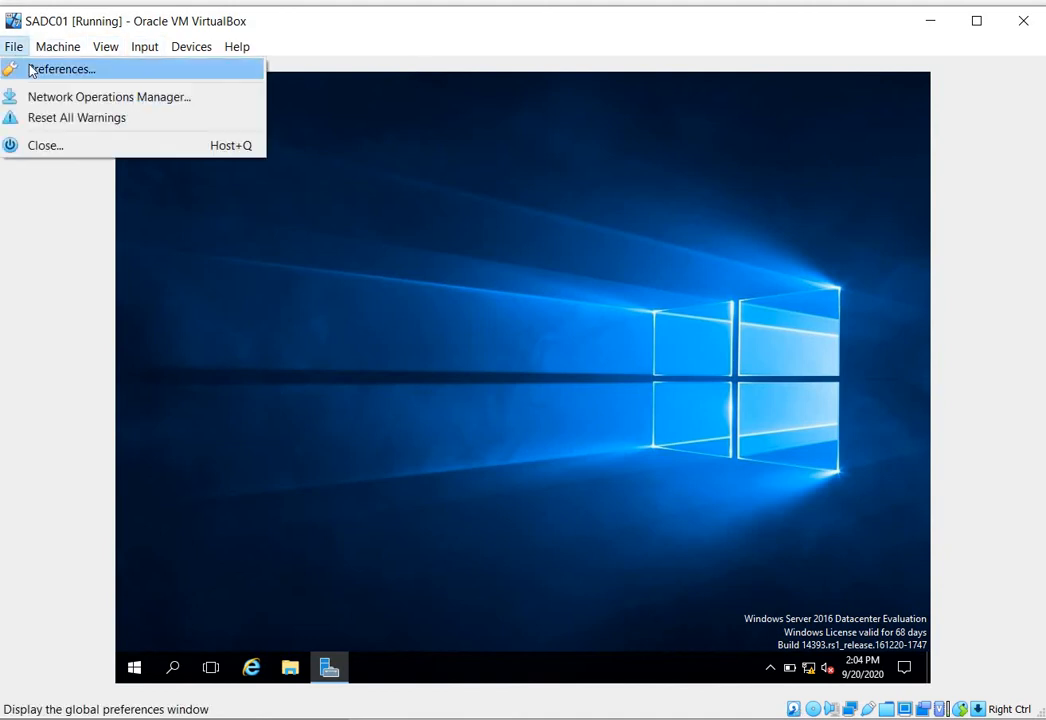
{"action": "left_click", "coordinate": [31, 70]}
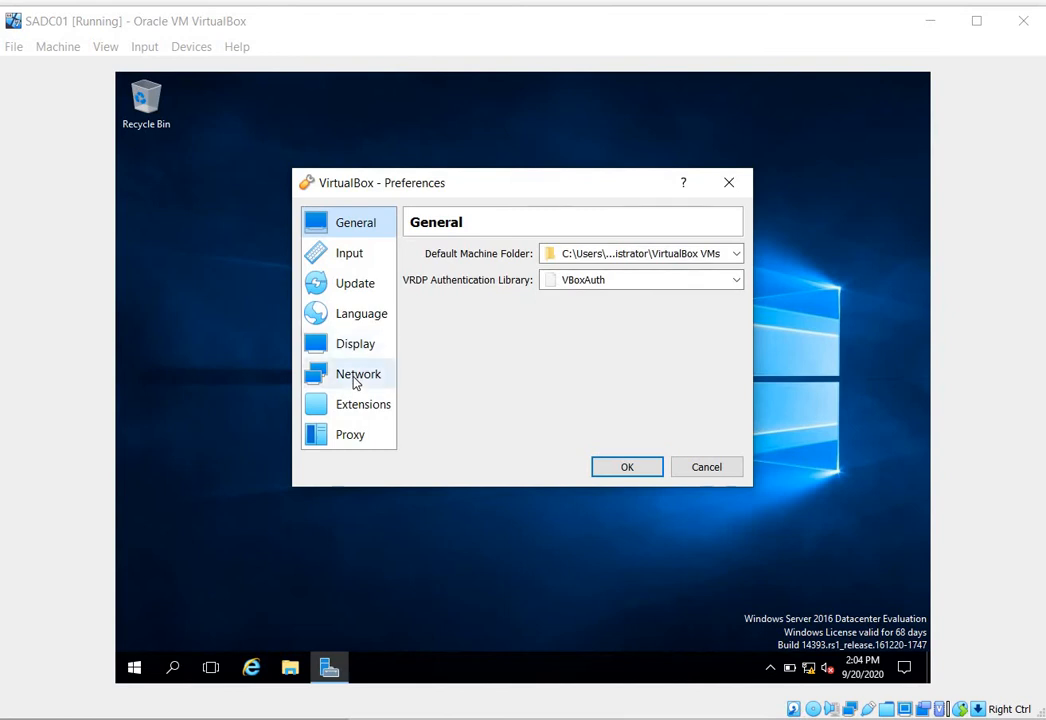
{"action": "left_click", "coordinate": [355, 381]}
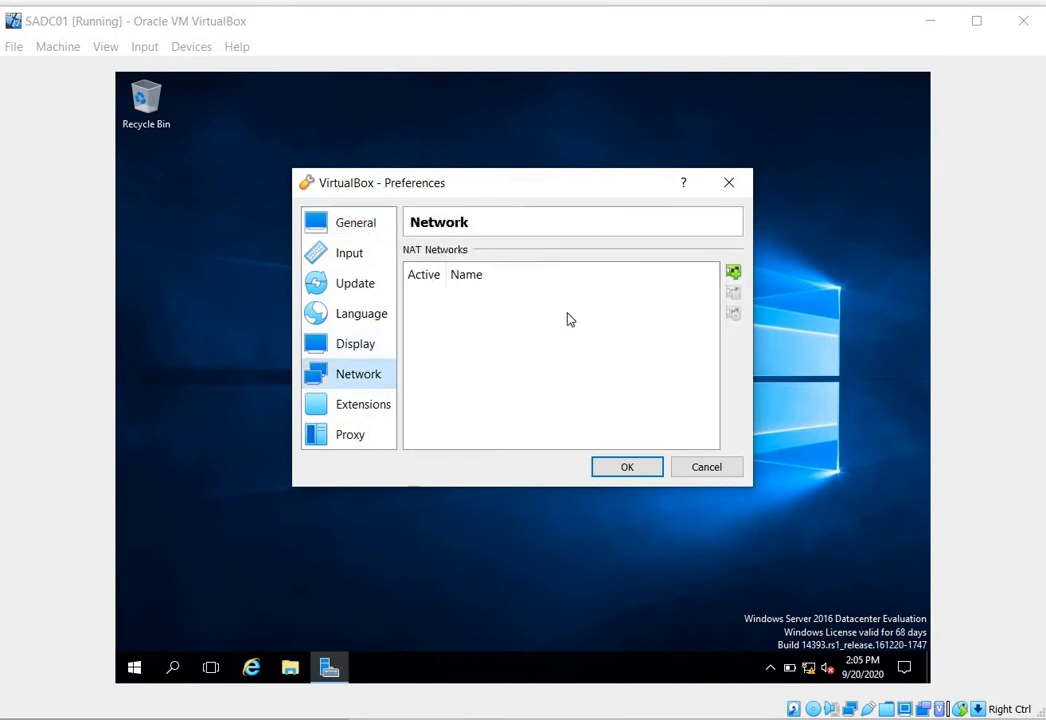
{"action": "left_click", "coordinate": [700, 470]}
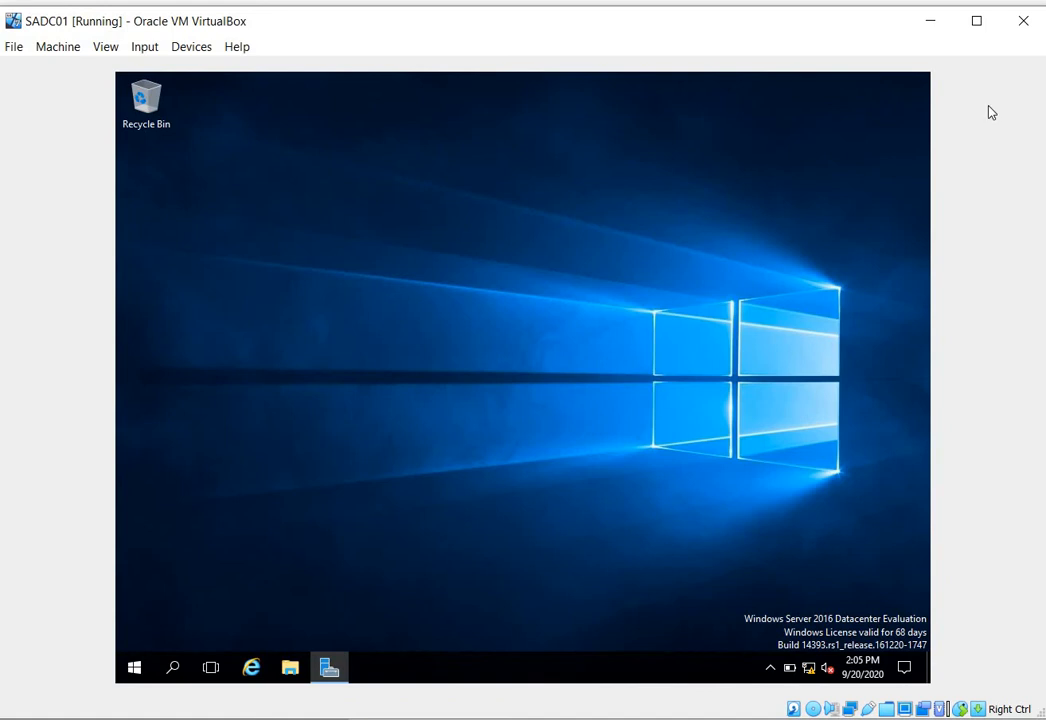
- Minimize the virtual machine and check which NAT network names Adapter 1 offers in SADC01's network settings
{"action": "left_click", "coordinate": [928, 28]}
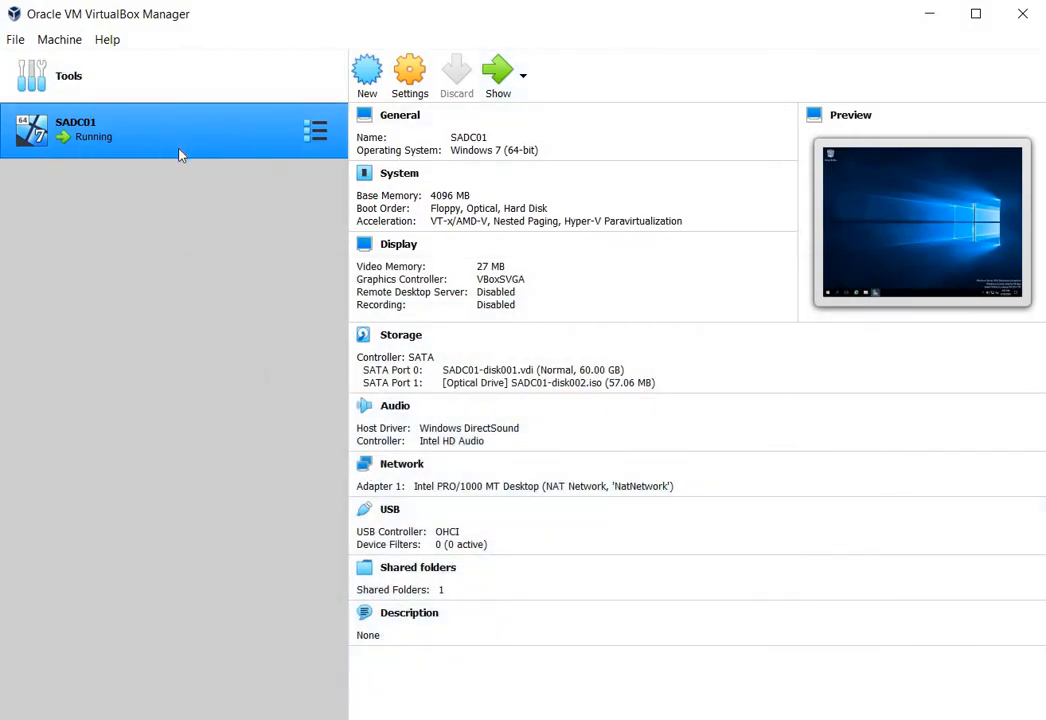
{"action": "left_click", "coordinate": [412, 80]}
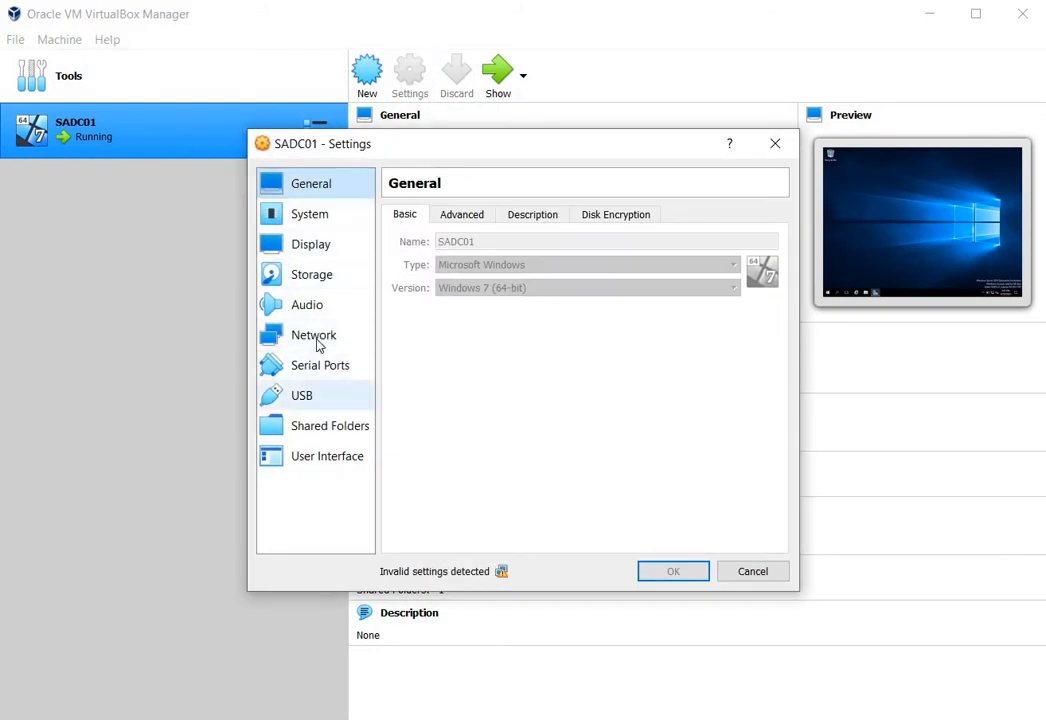
{"action": "left_click", "coordinate": [314, 335]}
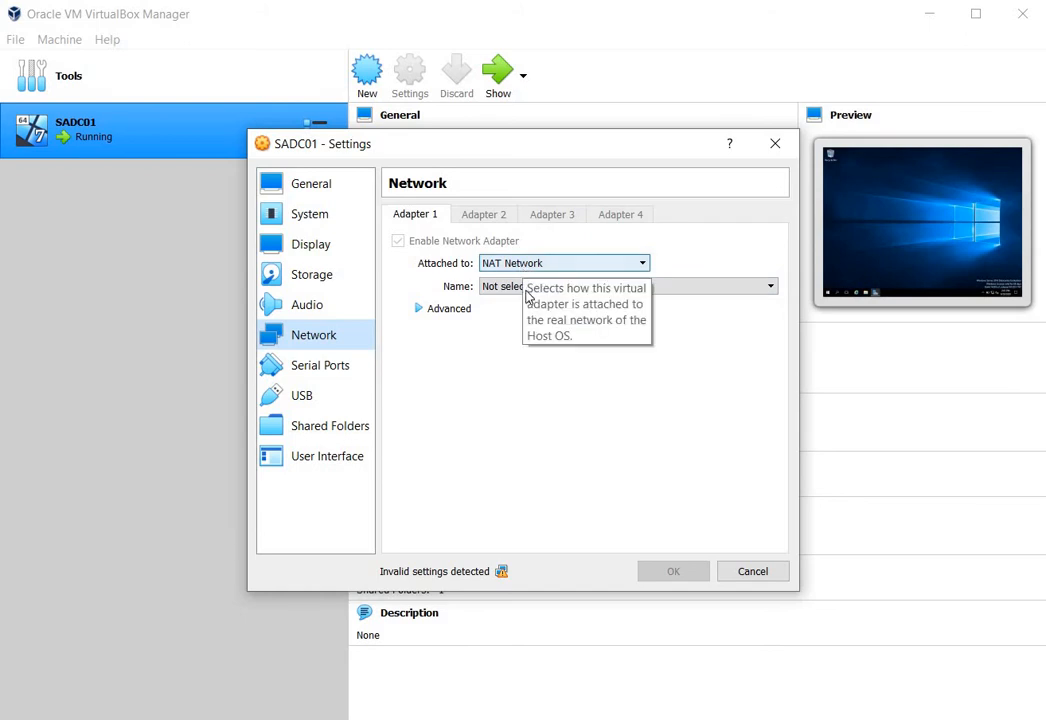
{"action": "left_click", "coordinate": [521, 290]}
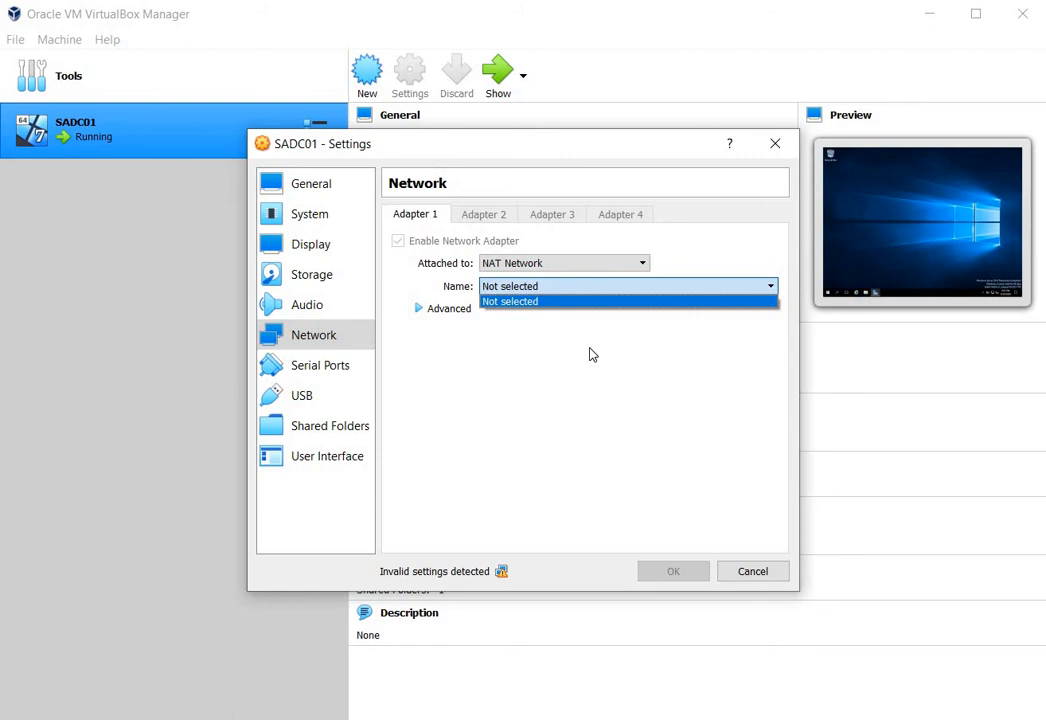
- Switch to the Snipping Tool, circle the network name and network CIDR in the NAT Network Details screenshot, and minimize it
{"action": "mouse_move", "coordinate": [517, 719]}
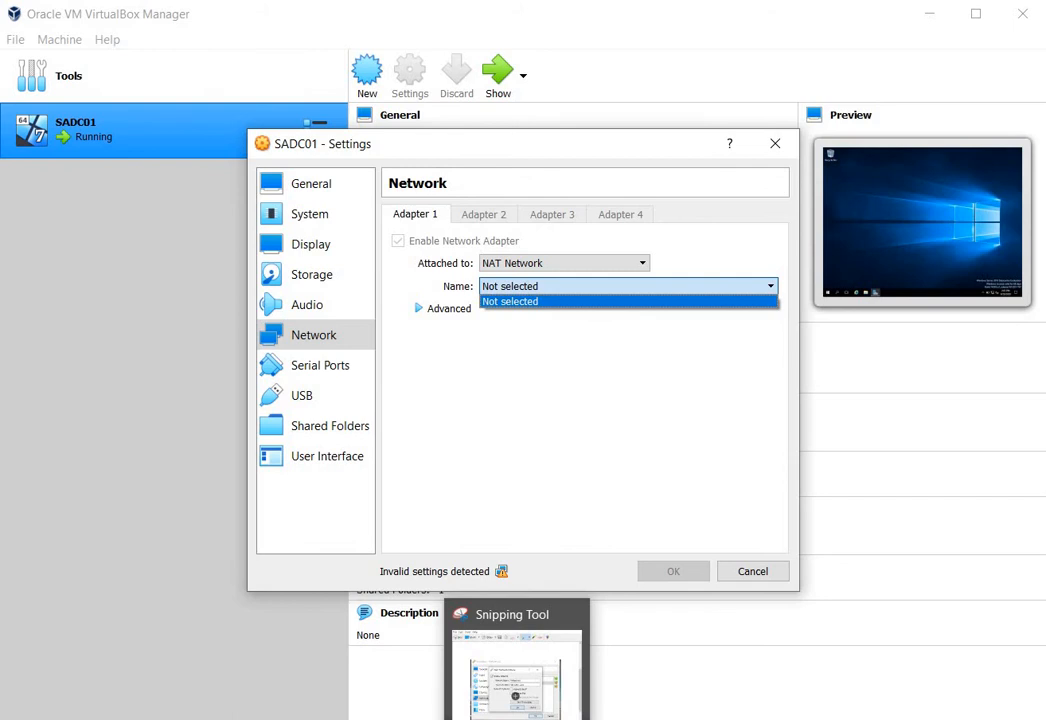
{"action": "left_click", "coordinate": [517, 719]}
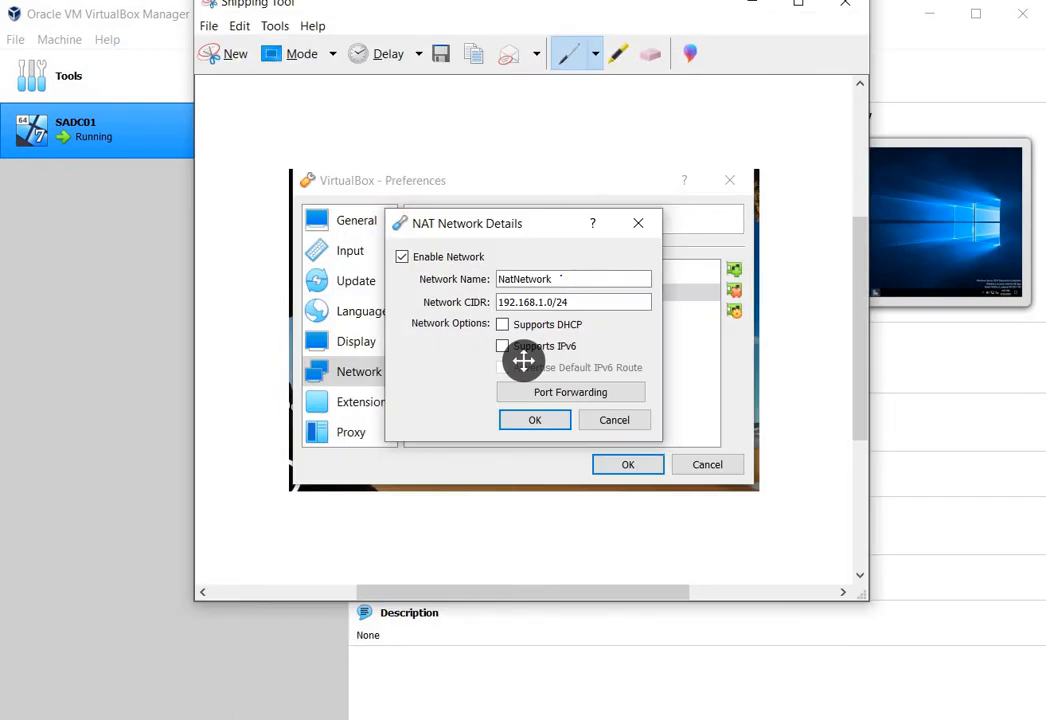
{"action": "mouse_move", "coordinate": [572, 276]}
{"action": "left_mouse_down"}
{"action": "mouse_move", "coordinate": [510, 271]}
{"action": "mouse_move", "coordinate": [490, 287]}
{"action": "mouse_move", "coordinate": [545, 292]}
{"action": "mouse_move", "coordinate": [575, 281]}
{"action": "left_mouse_up"}
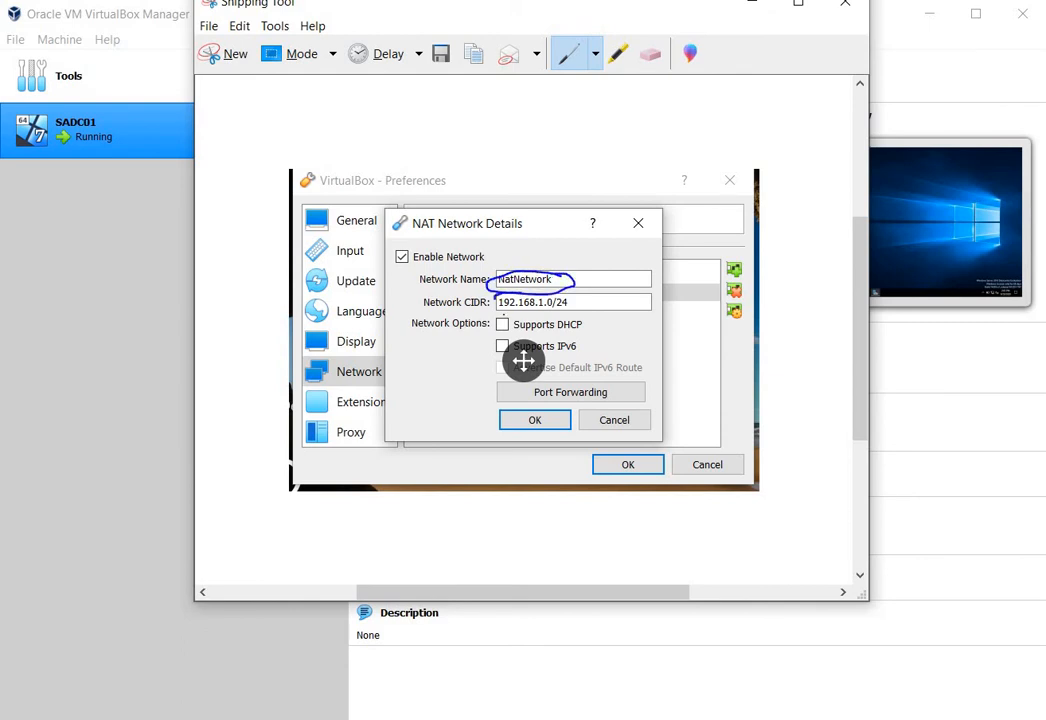
{"action": "mouse_move", "coordinate": [498, 295]}
{"action": "left_mouse_down"}
{"action": "mouse_move", "coordinate": [493, 306]}
{"action": "mouse_move", "coordinate": [554, 316]}
{"action": "mouse_move", "coordinate": [560, 293]}
{"action": "left_mouse_up"}
{"action": "left_click", "coordinate": [756, 11]}
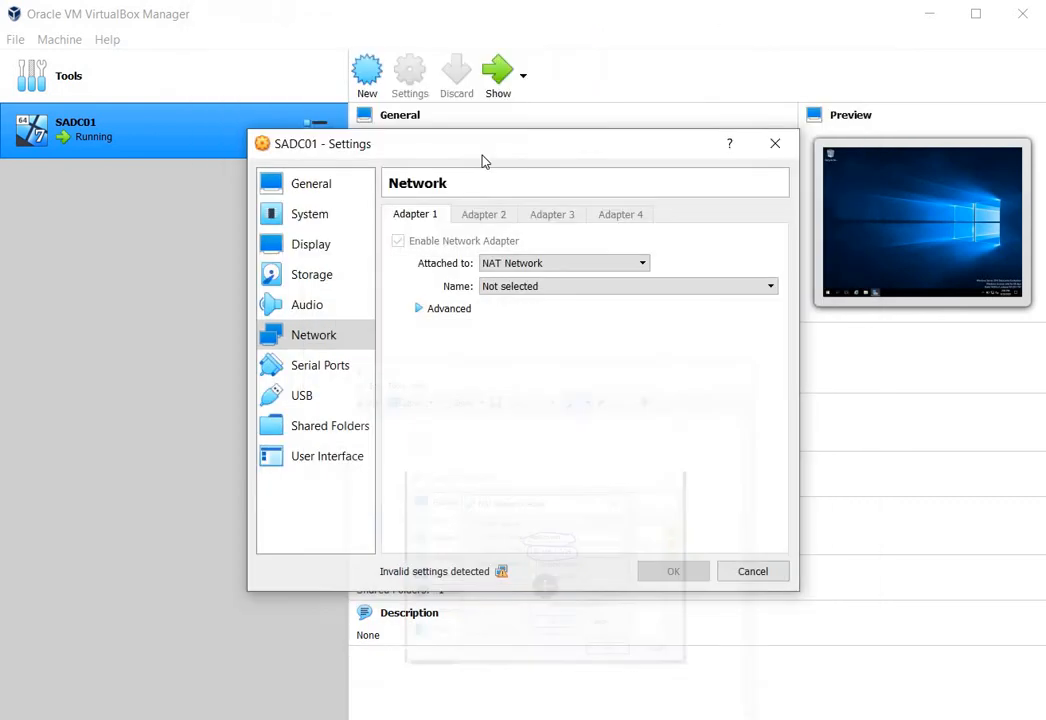
- Close SADC01's settings and add a new NAT network in the VirtualBox Manager's global network preferences, reviewing its default details
{"action": "left_click", "coordinate": [772, 147]}
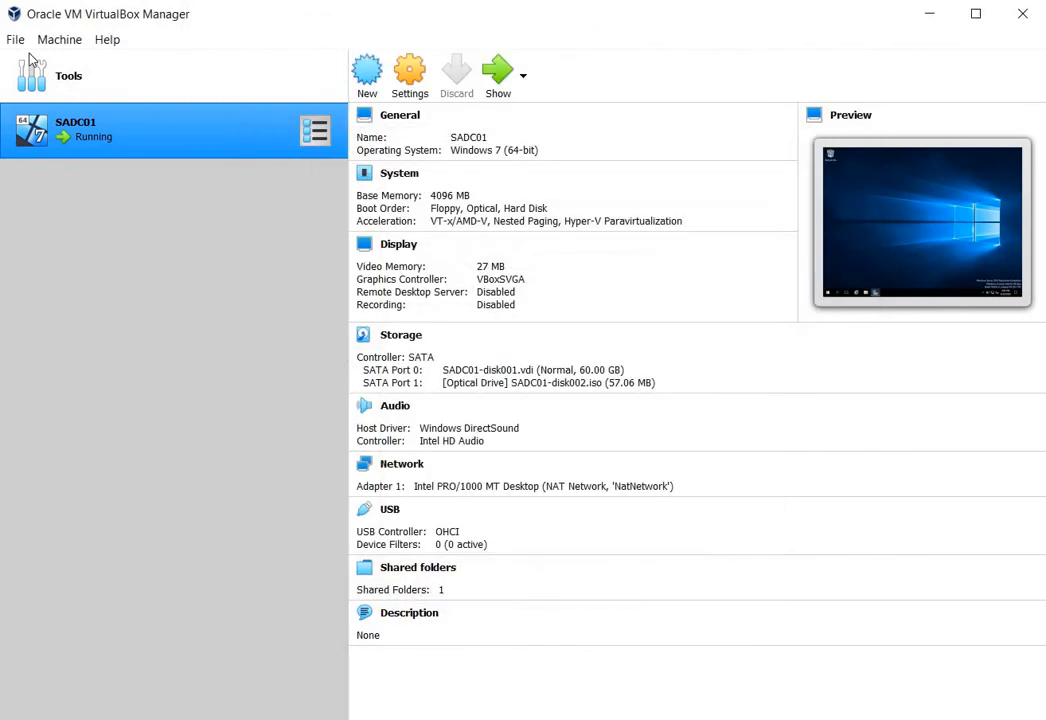
{"action": "left_click", "coordinate": [17, 40]}
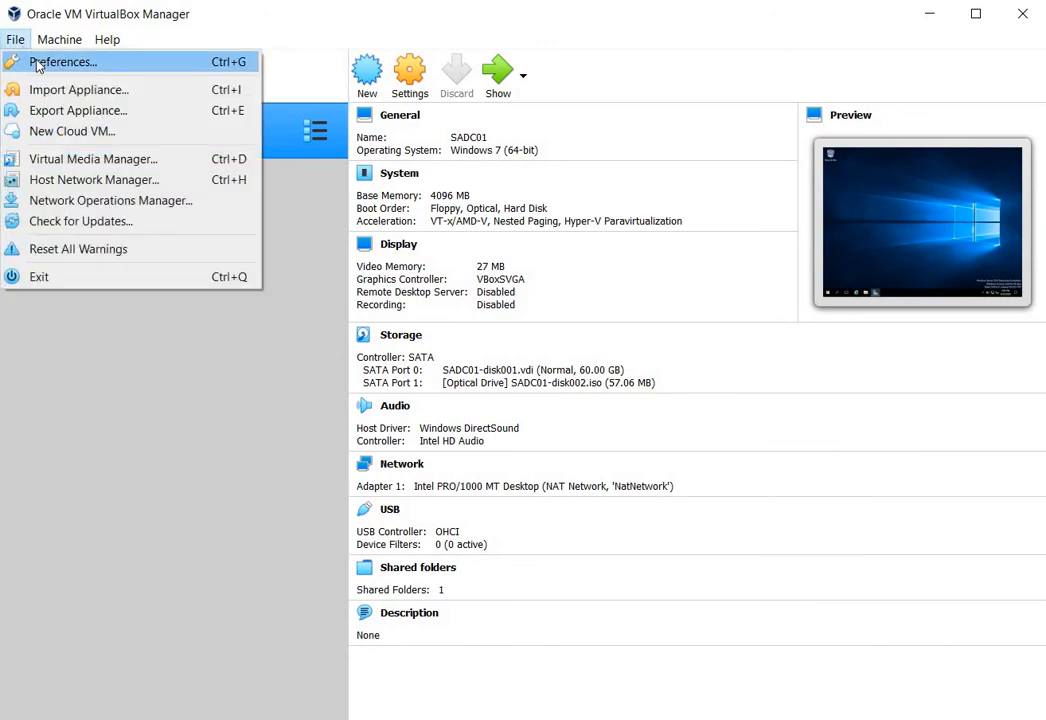
{"action": "left_click", "coordinate": [36, 62]}
{"action": "left_click", "coordinate": [380, 374]}
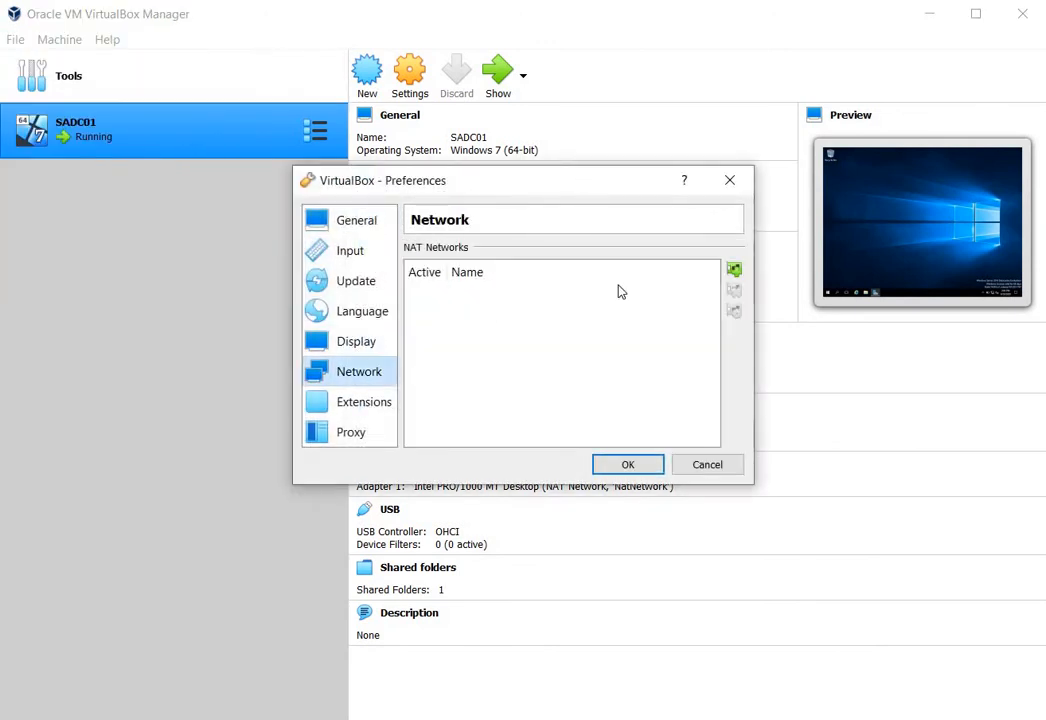
{"action": "left_click", "coordinate": [736, 273]}
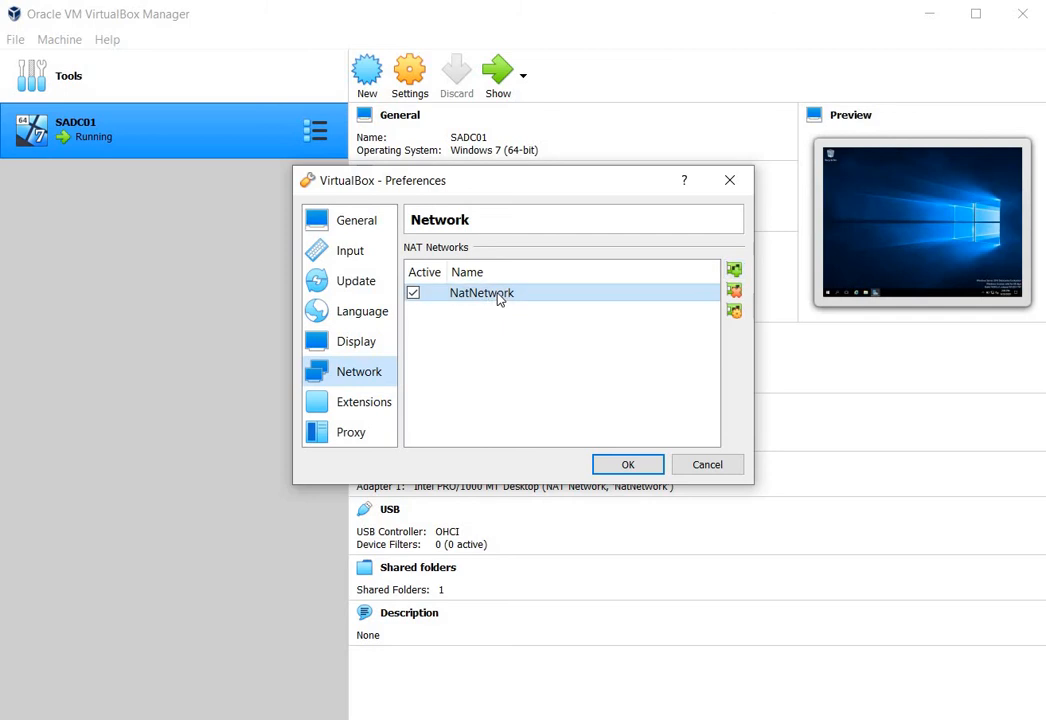
{"action": "mouse_move", "coordinate": [499, 299]}
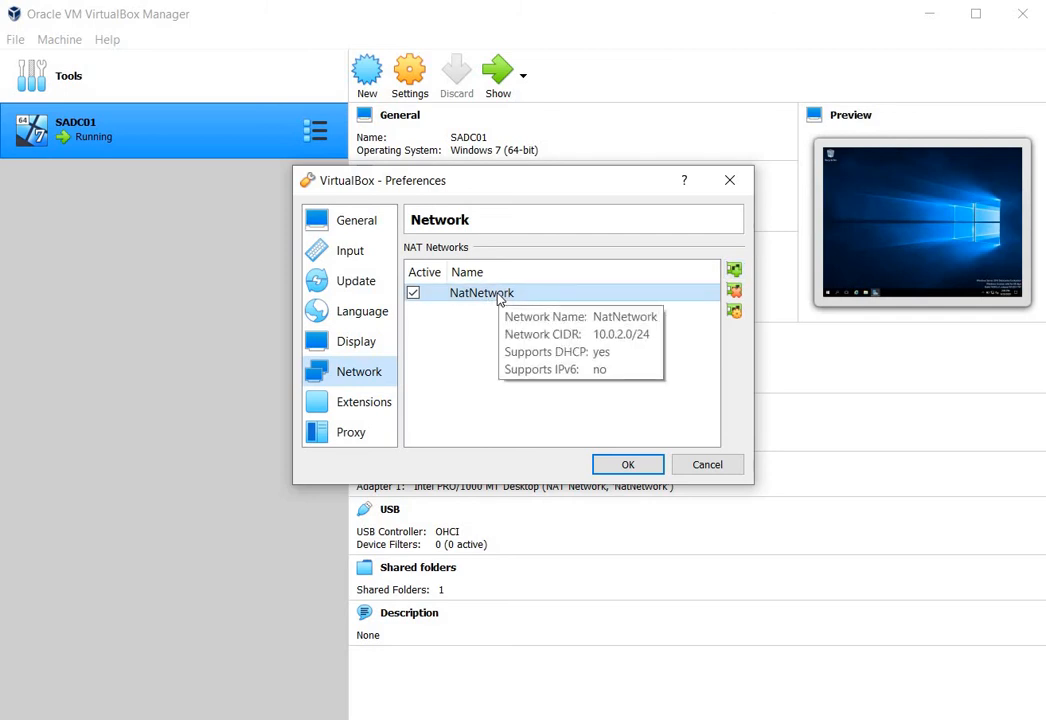
- Replace the address part of NatNetwork's CIDR with 192, keeping the /24 suffix, after consulting the reference screenshot, and accept the details
{"action": "double_click", "coordinate": [498, 297]}
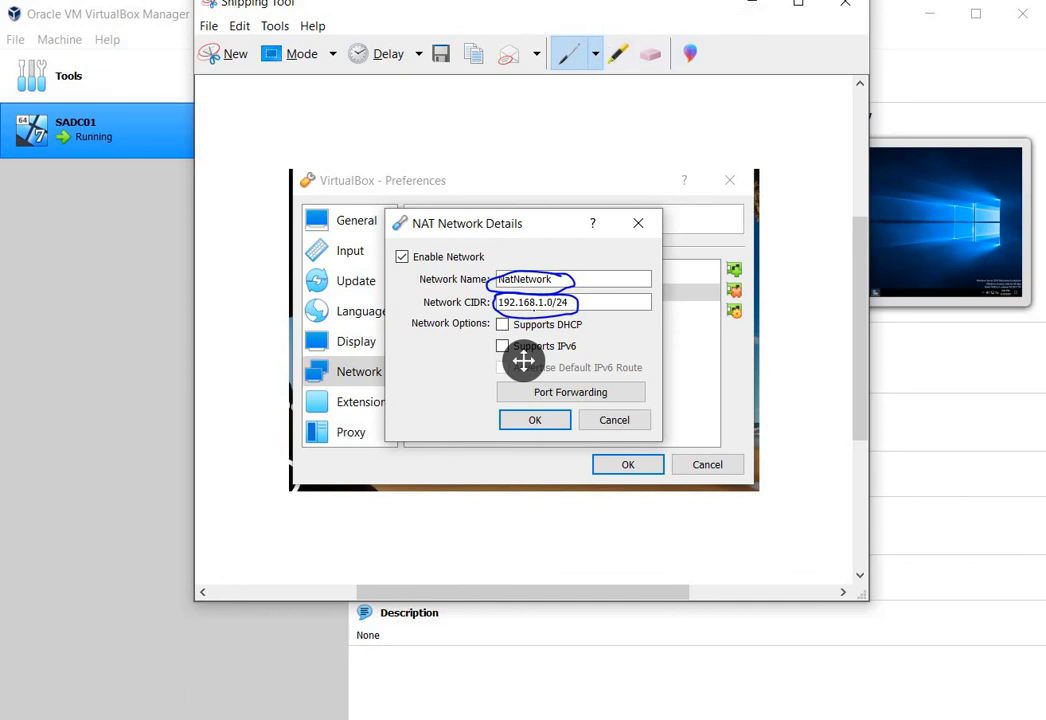
{"action": "left_click", "coordinate": [752, 8]}
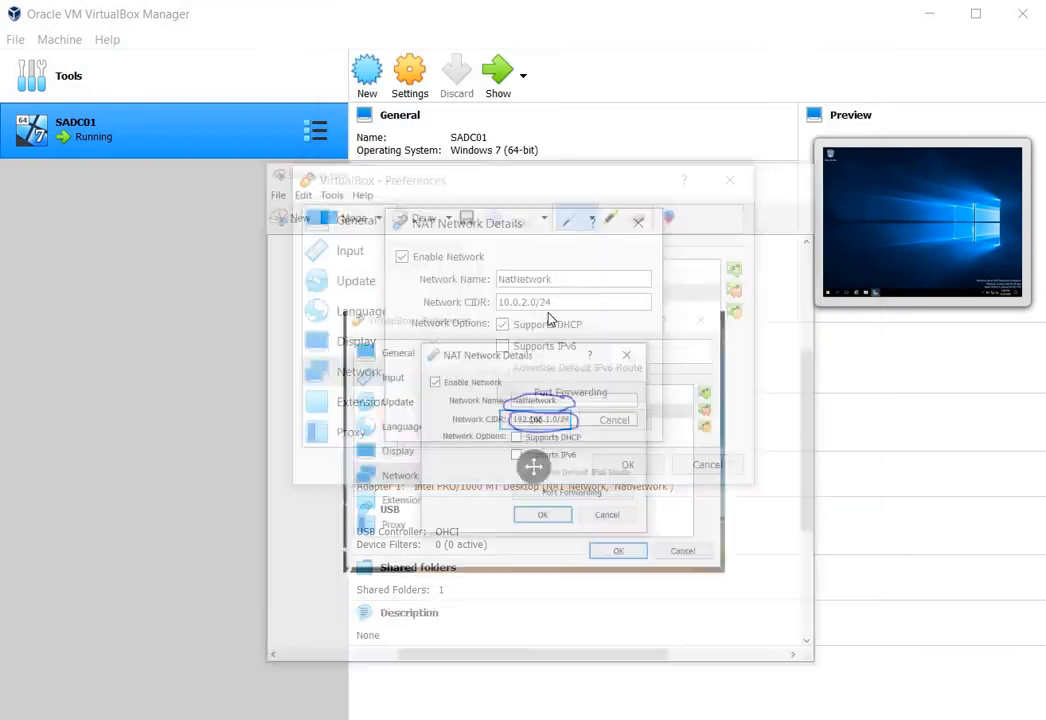
{"action": "left_click", "coordinate": [533, 304]}
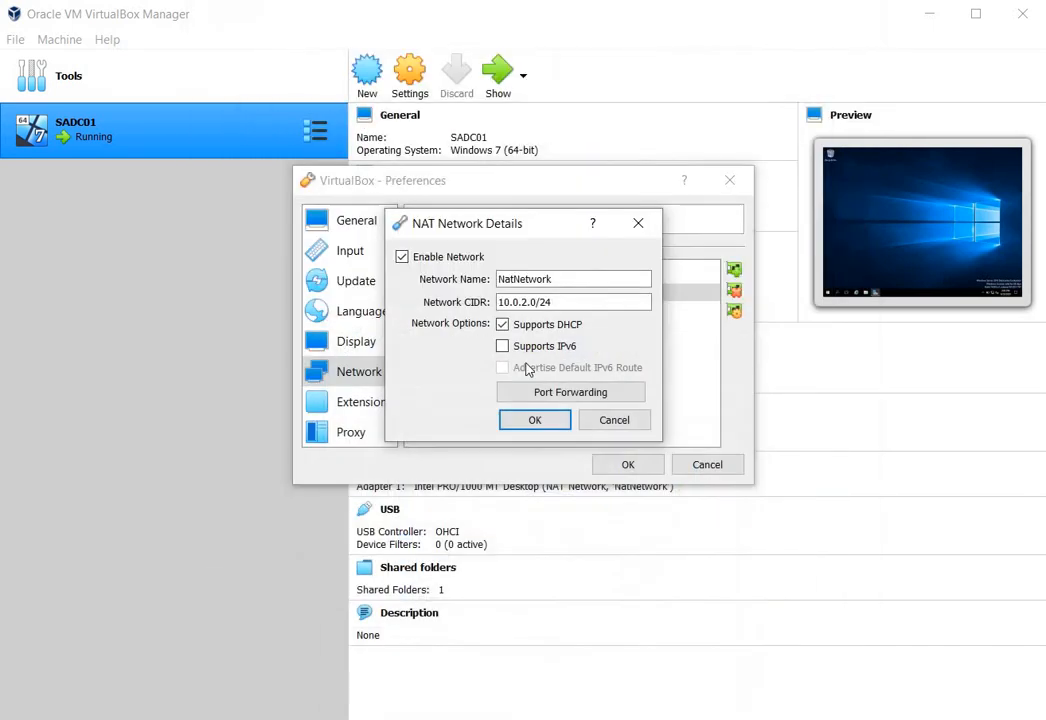
{"action": "left_click", "coordinate": [538, 302]}
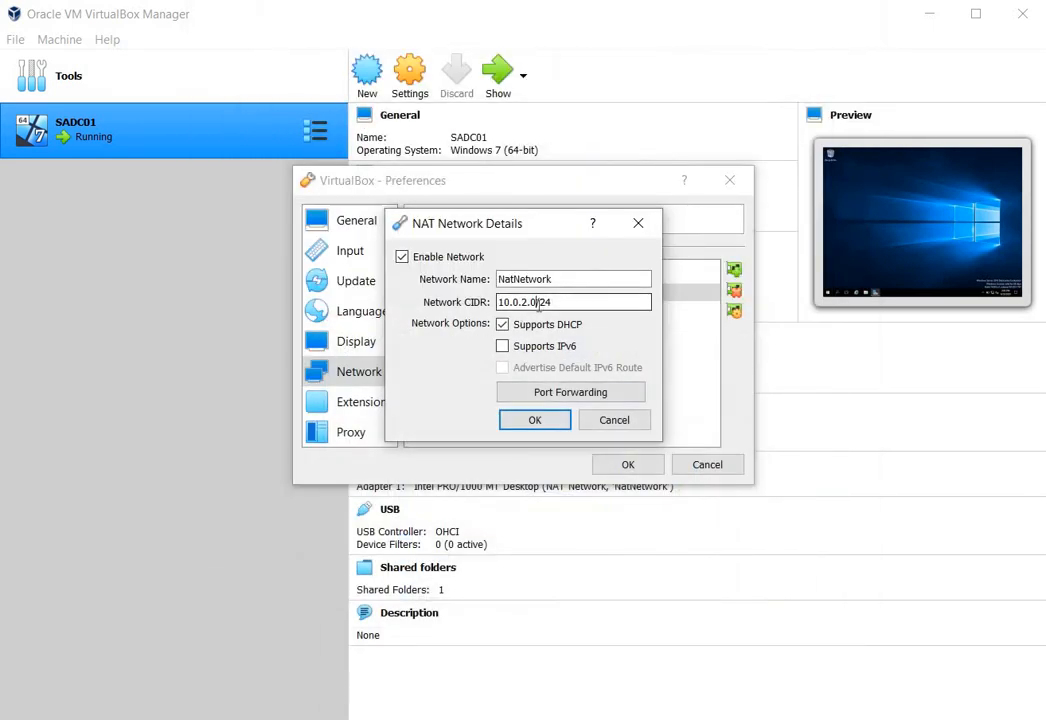
{"action": "key", "text": "BackSpace"}
{"action": "key", "text": "BackSpace"}
{"action": "key", "text": "BackSpace"}
{"action": "key", "text": "BackSpace"}
{"action": "key", "text": "BackSpace"}
{"action": "key", "text": "BackSpace"}
{"action": "key", "text": "BackSpace"}
{"action": "key", "text": "BackSpace"}
{"action": "type", "text": "192"}
{"action": "key", "text": "Return"}
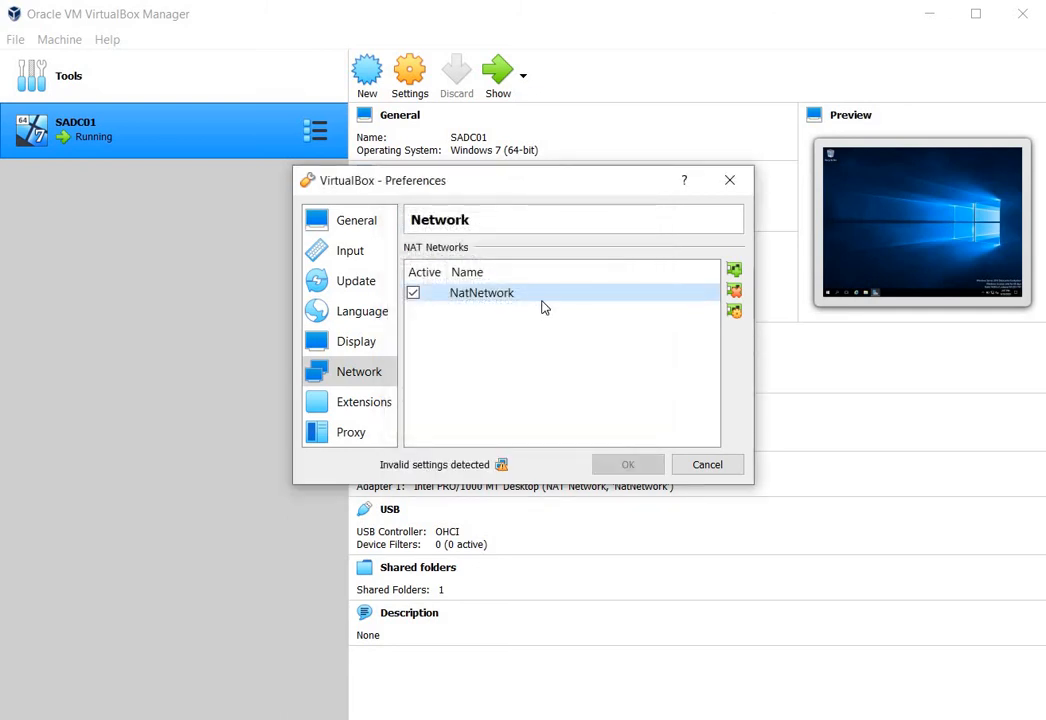
- Reopen NatNetwork's details, complete its CIDR as 192.168.1.0/24, and turn off DHCP support
{"action": "double_click", "coordinate": [541, 294]}
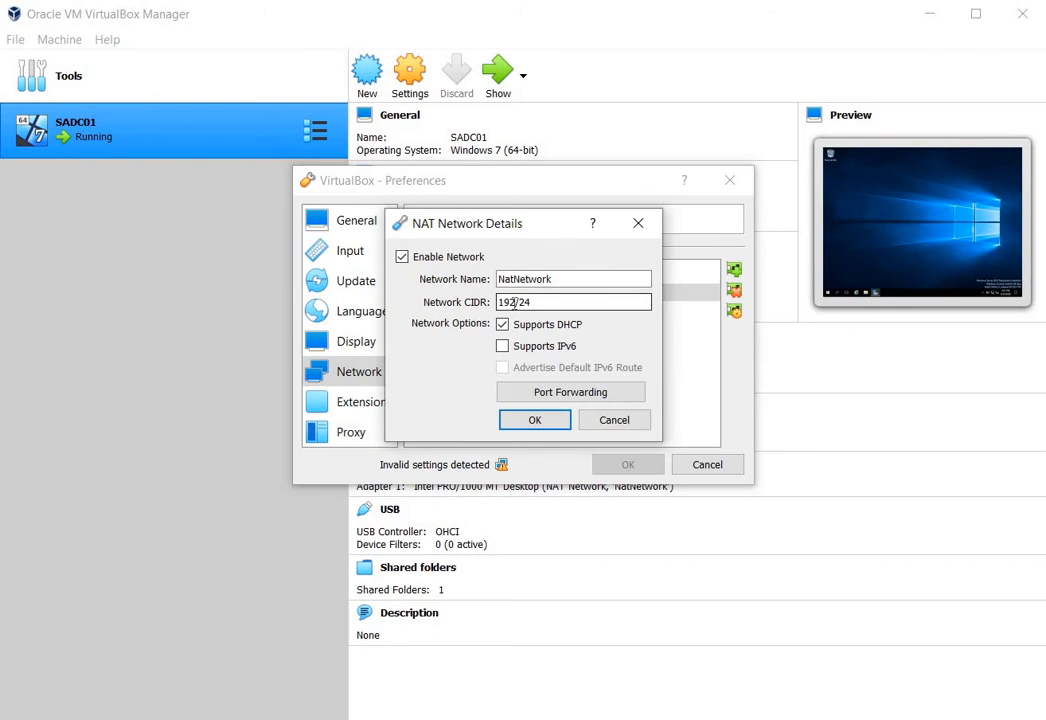
{"action": "left_click", "coordinate": [515, 302]}
{"action": "type", "text": ".168.1.0"}
{"action": "left_click", "coordinate": [503, 326]}
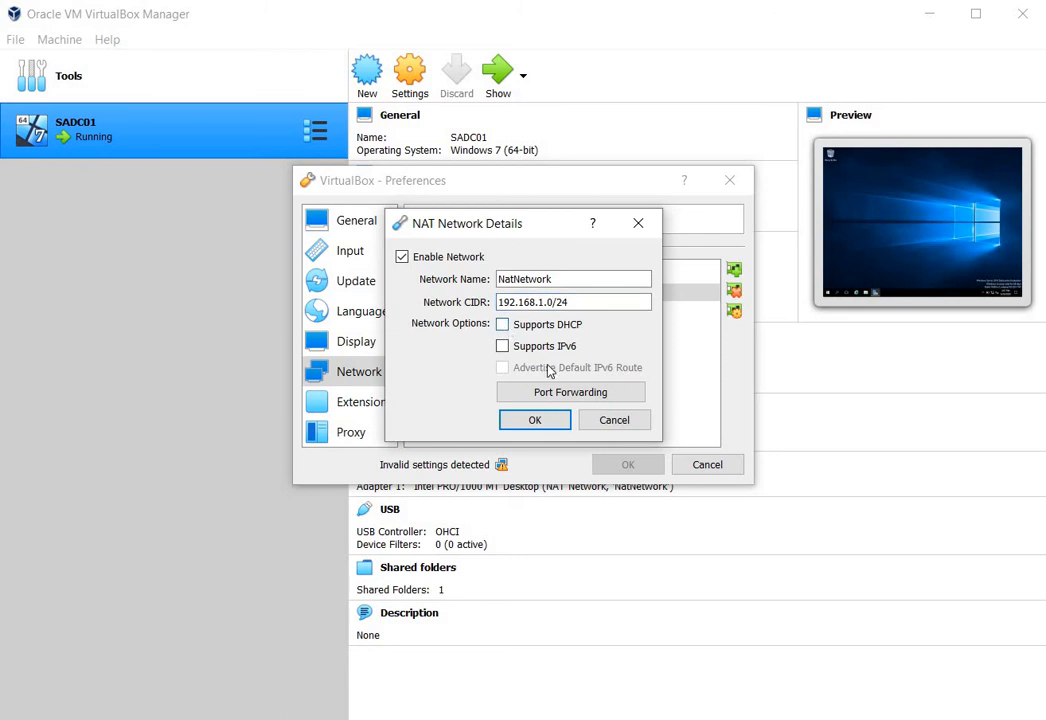
- Accept NatNetwork's details and save the network preferences, and check SADC01's network adapter assignment in its settings
{"action": "left_click", "coordinate": [540, 420]}
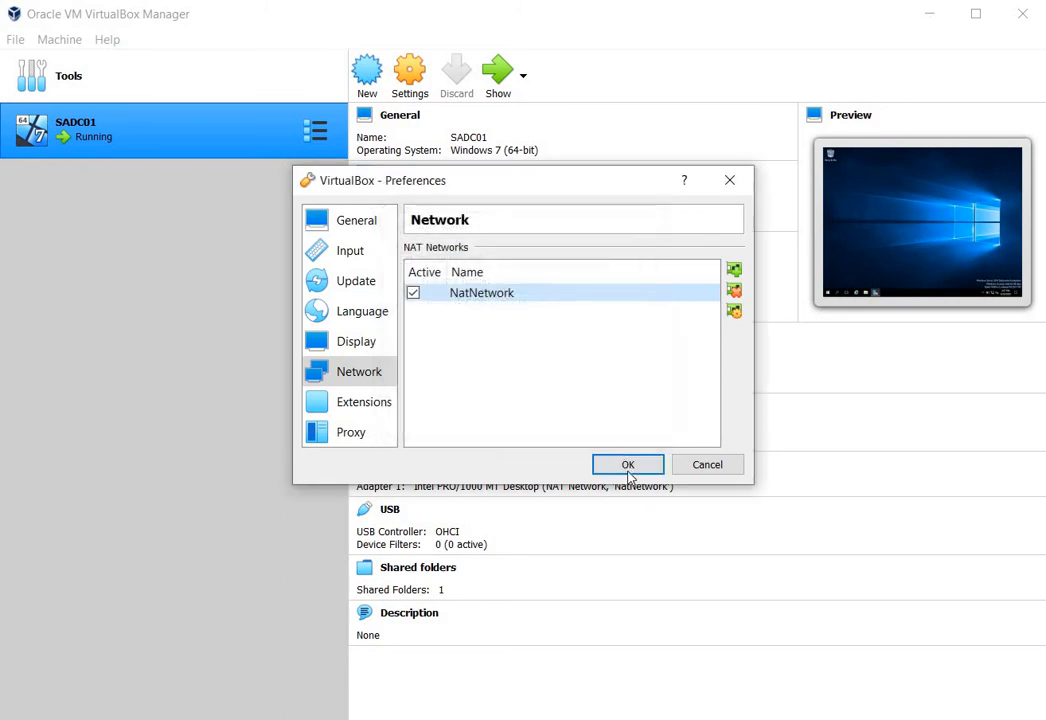
{"action": "left_click", "coordinate": [628, 466]}
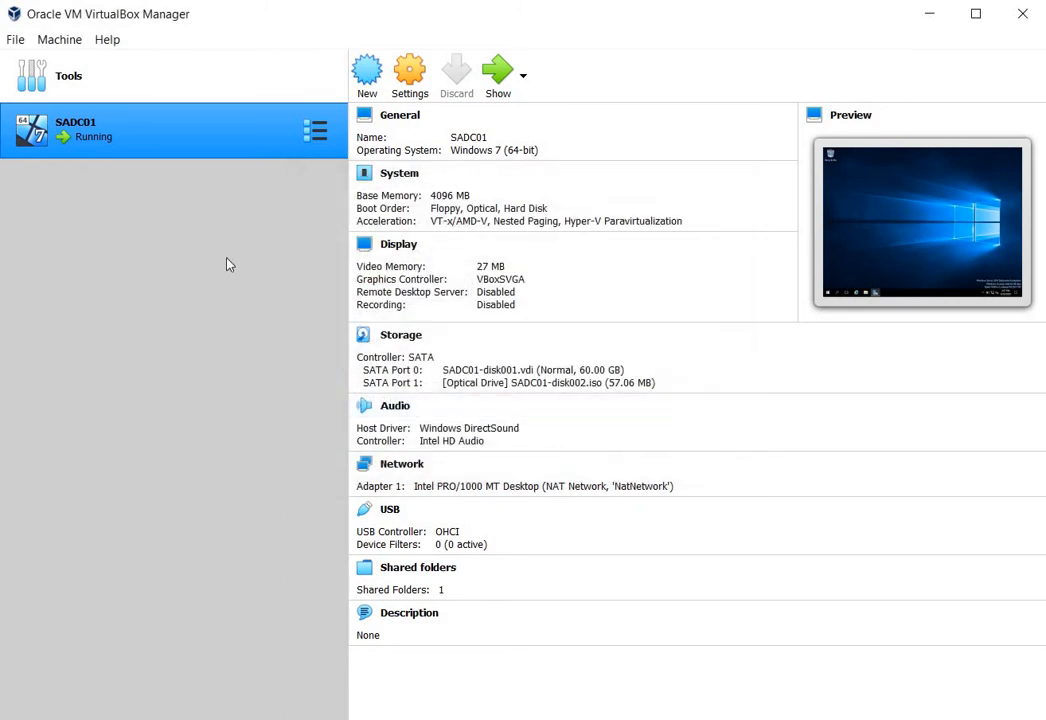
{"action": "left_click", "coordinate": [409, 98]}
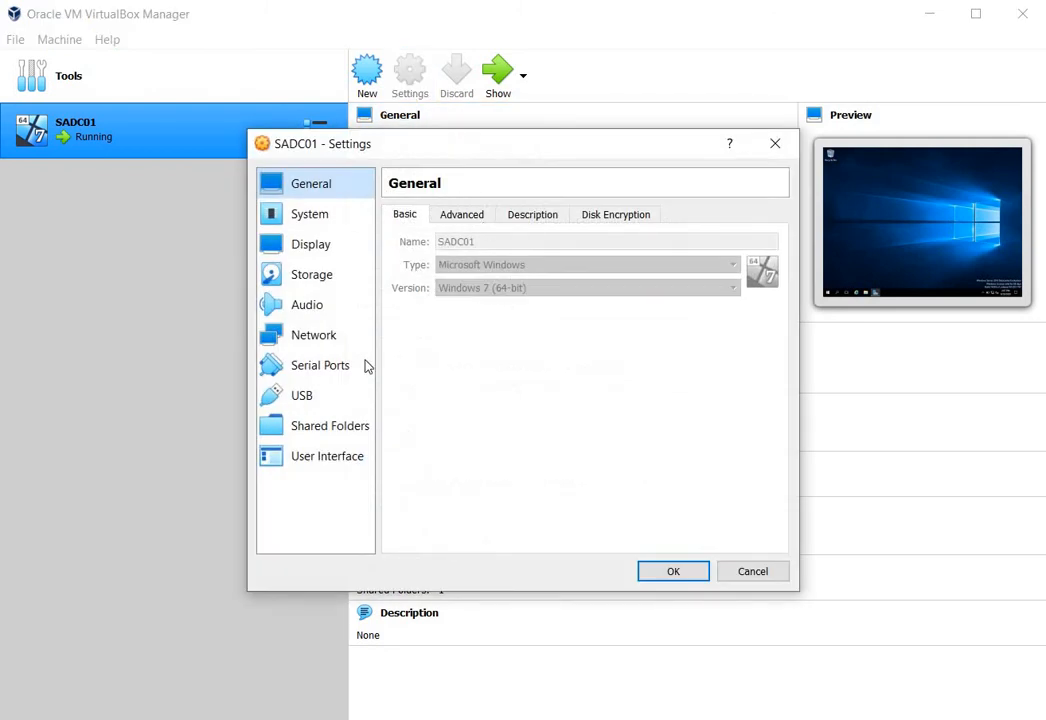
{"action": "left_click", "coordinate": [307, 346]}
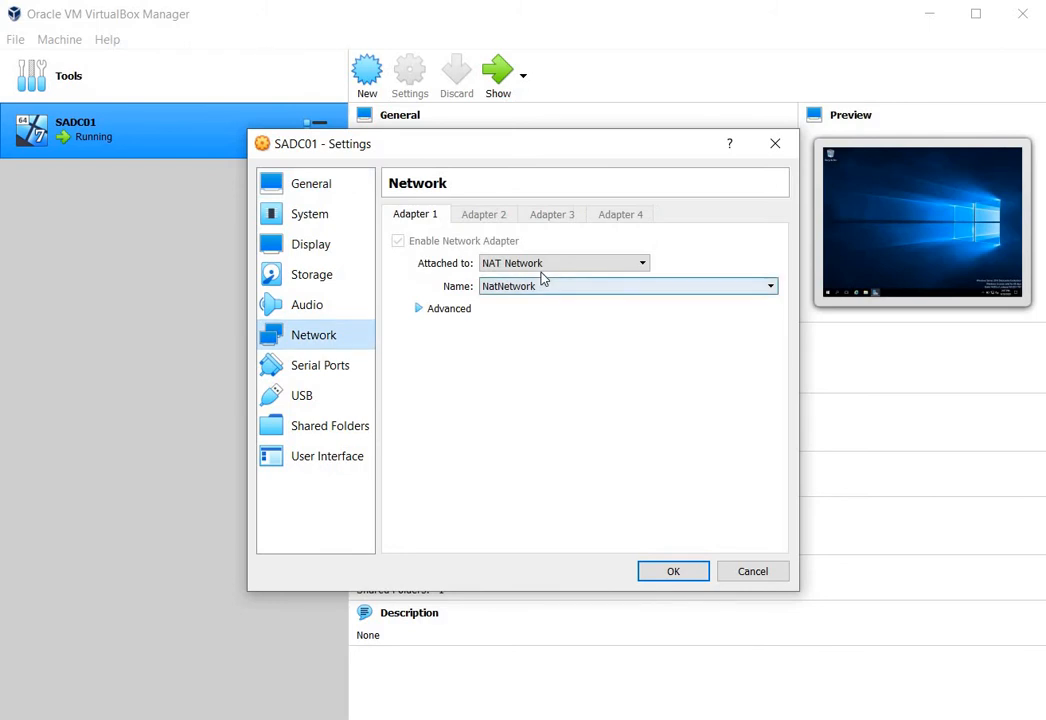
{"action": "left_click", "coordinate": [661, 581]}
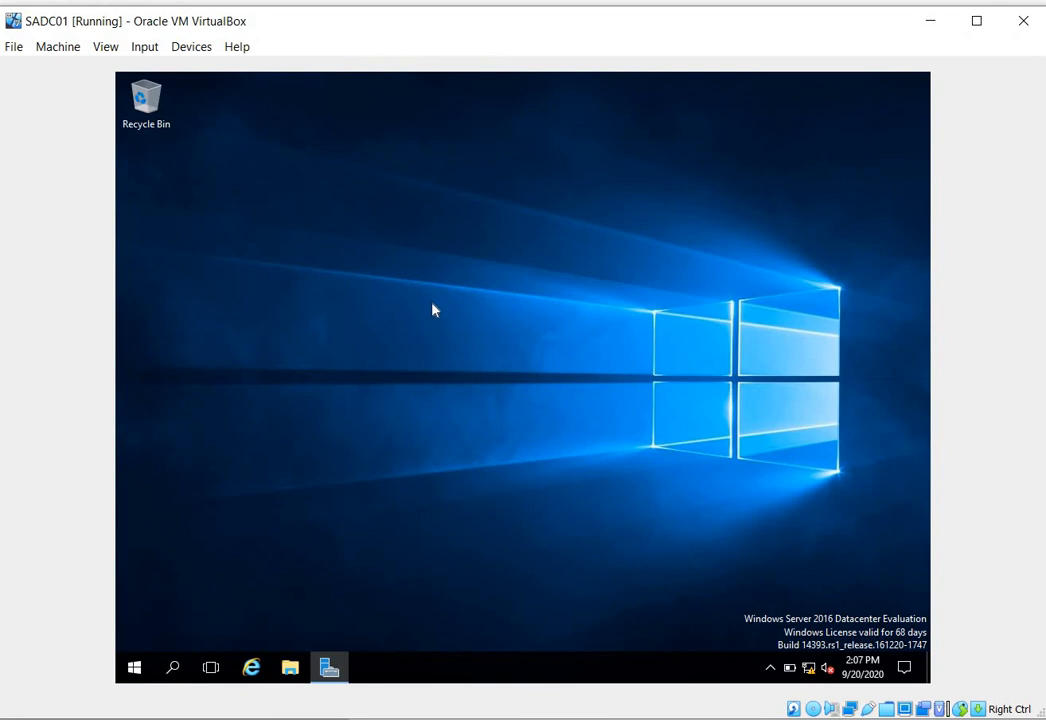
- Switch to the running SADC01 virtual machine's window and refresh its desktop
{"action": "right_click", "coordinate": [432, 300]}
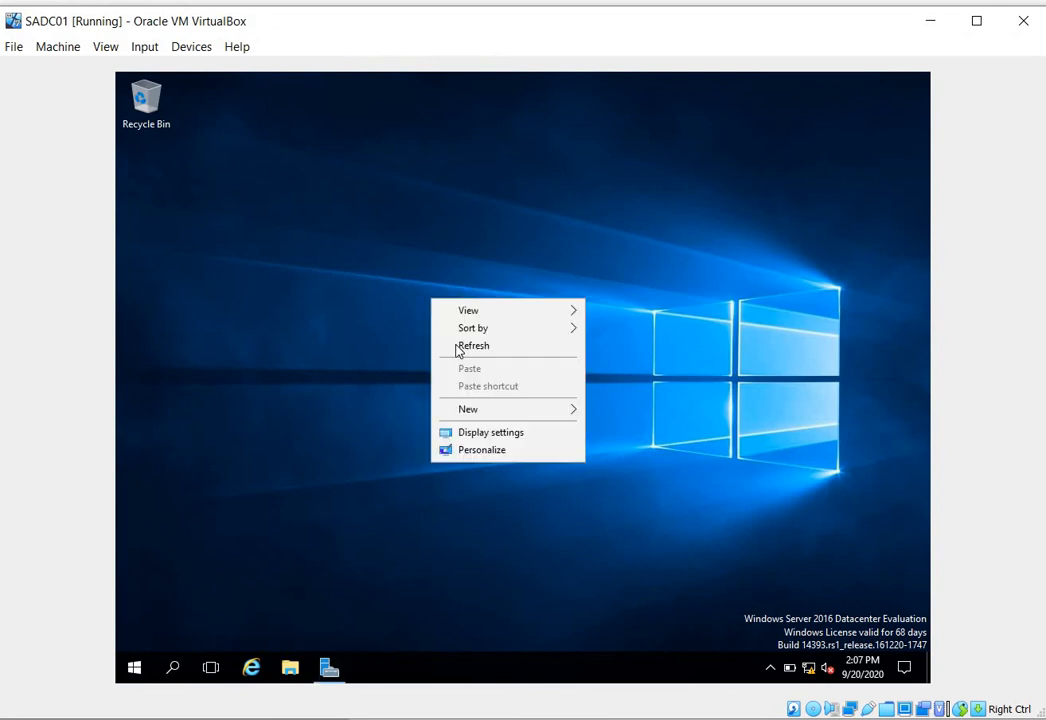
{"action": "right_click", "coordinate": [334, 257]}
{"action": "left_click", "coordinate": [372, 303]}
{"action": "right_click", "coordinate": [308, 238]}
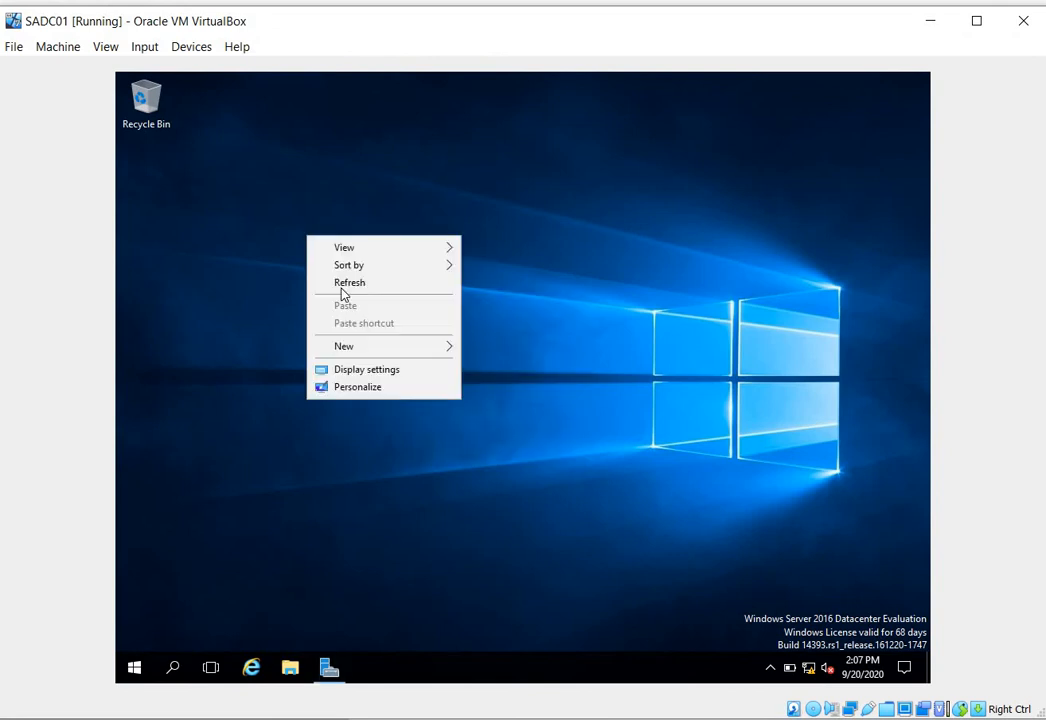
{"action": "left_click", "coordinate": [342, 290]}
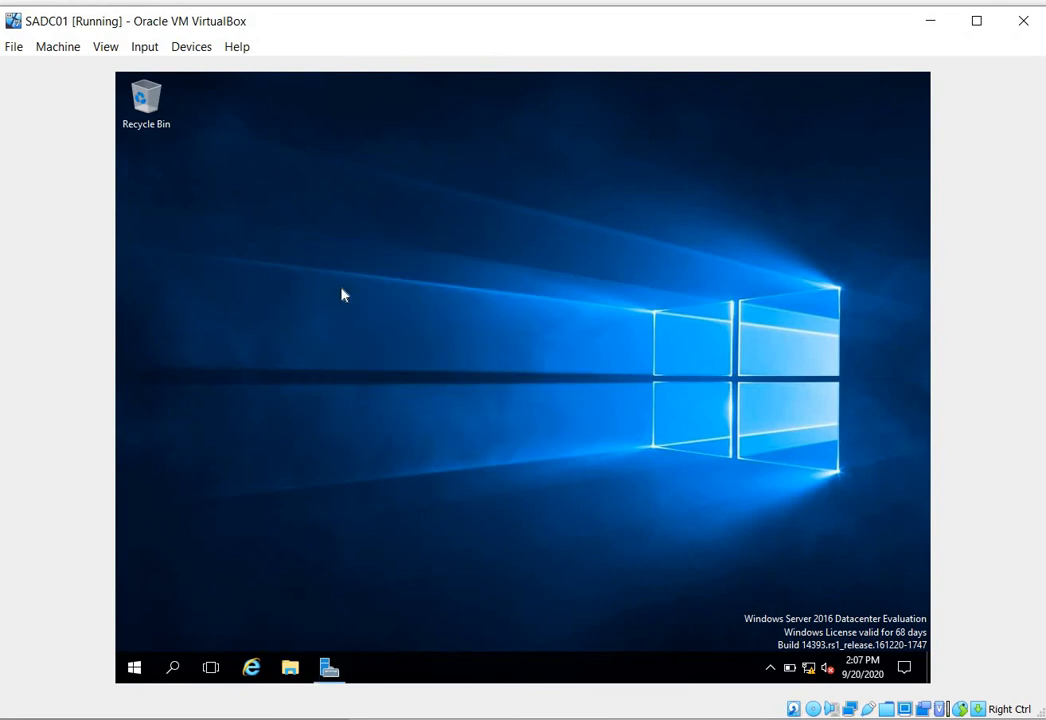
- Open a Command Prompt in SADC01, try to ping googlr.com, and close the window
{"action": "key", "text": "super+r"}
{"action": "type", "text": "cmd"}
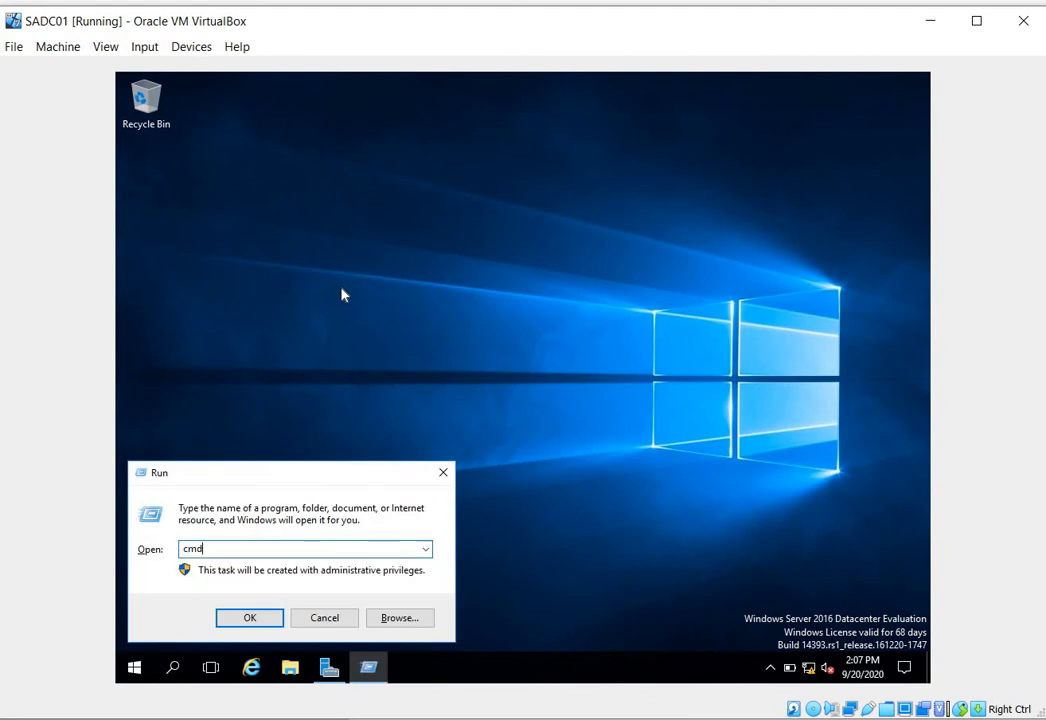
{"action": "key", "text": "Return"}
{"action": "type", "text": "ping "}
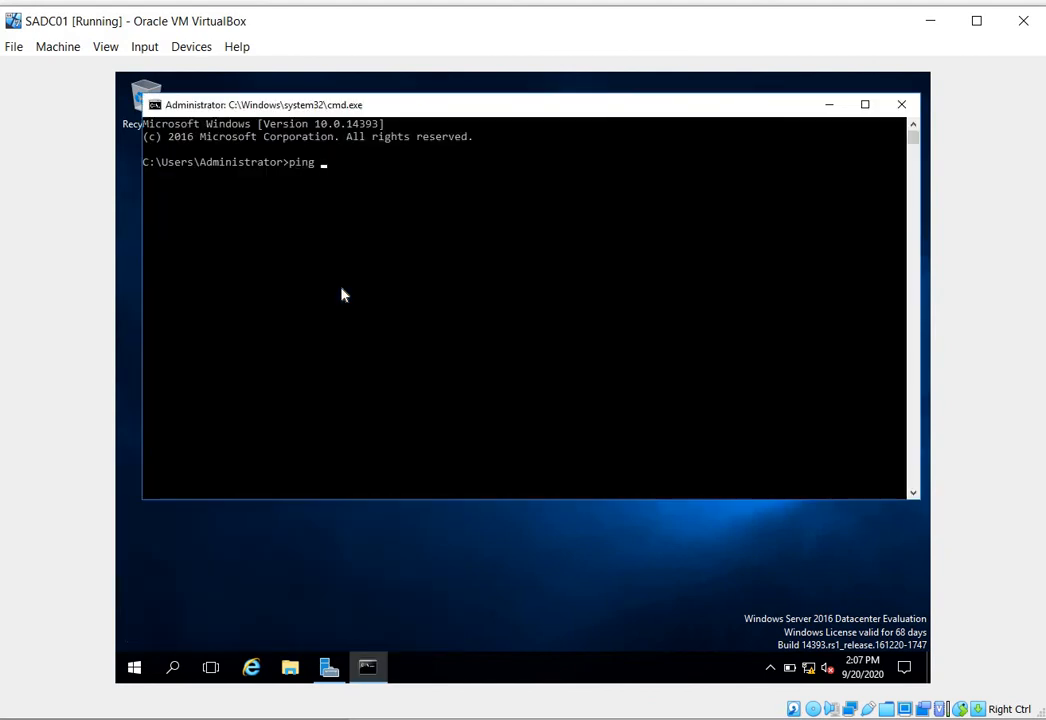
{"action": "type", "text": "googlr.com"}
{"action": "key", "text": "Return"}
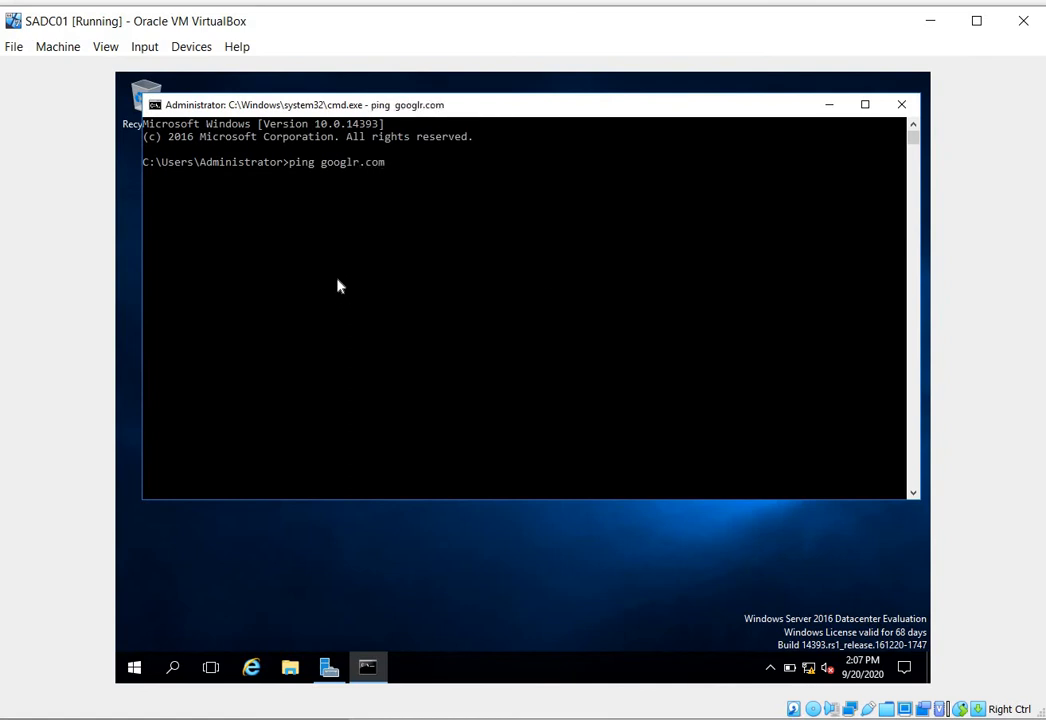
{"action": "left_click", "coordinate": [905, 110]}
{"action": "left_click", "coordinate": [458, 219]}
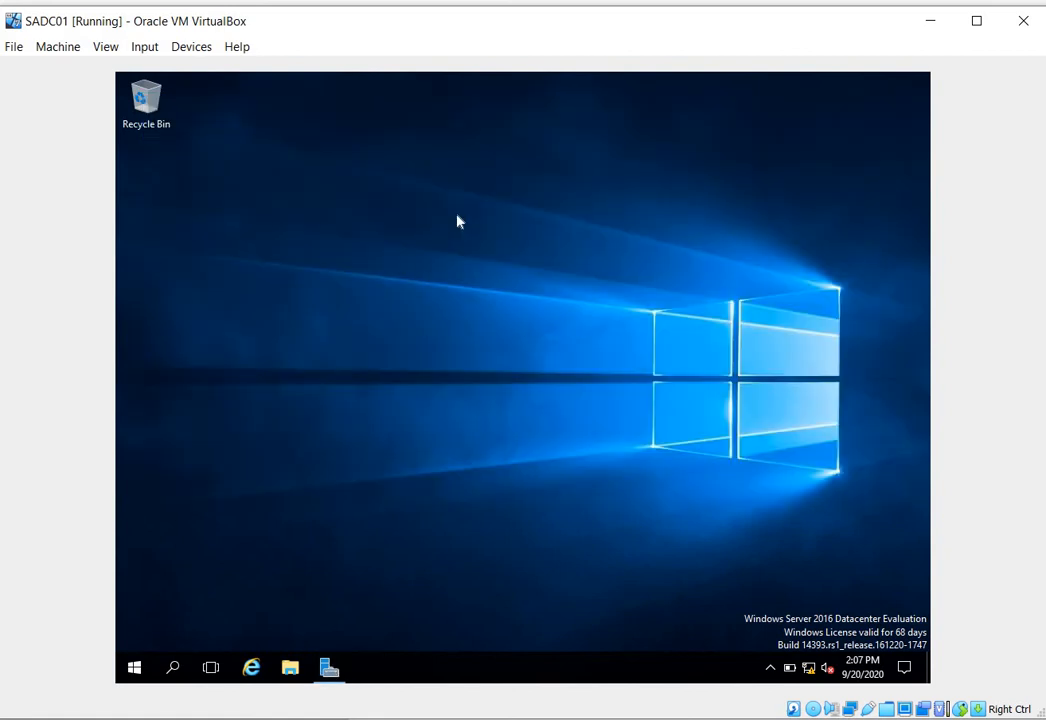
- Try pinging googlr.com again from a fresh Command Prompt, close it, and refresh the desktop
{"action": "key", "text": "super+r"}
{"action": "key", "text": "Return"}
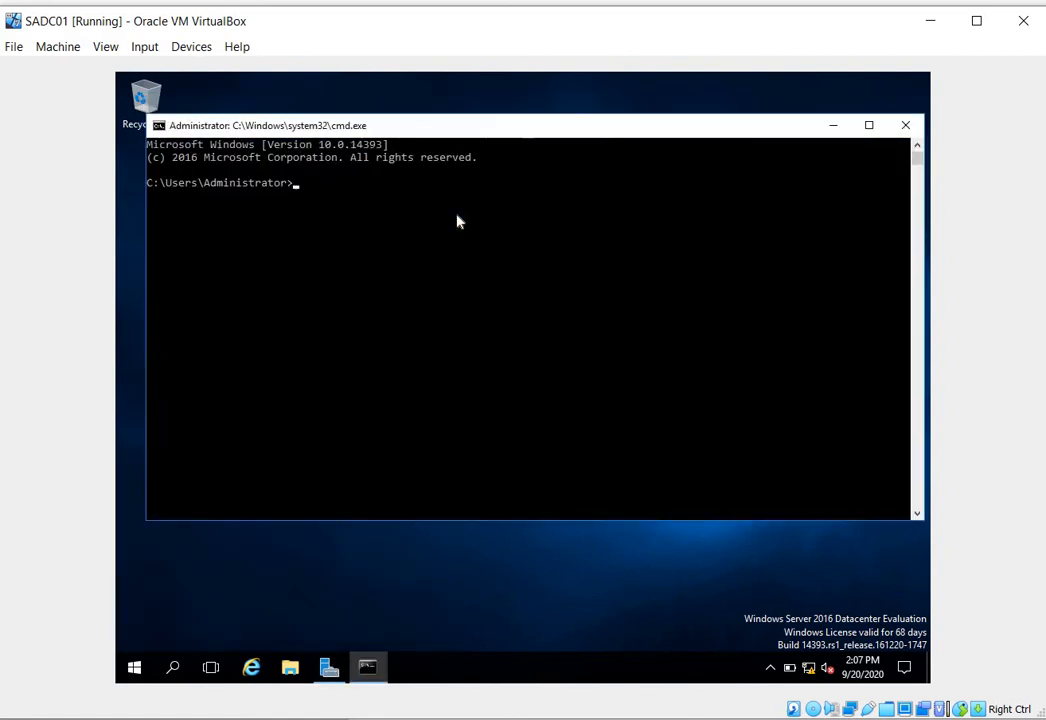
{"action": "type", "text": "ping googlr.com"}
{"action": "key", "text": "Return"}
{"action": "left_click", "coordinate": [905, 128]}
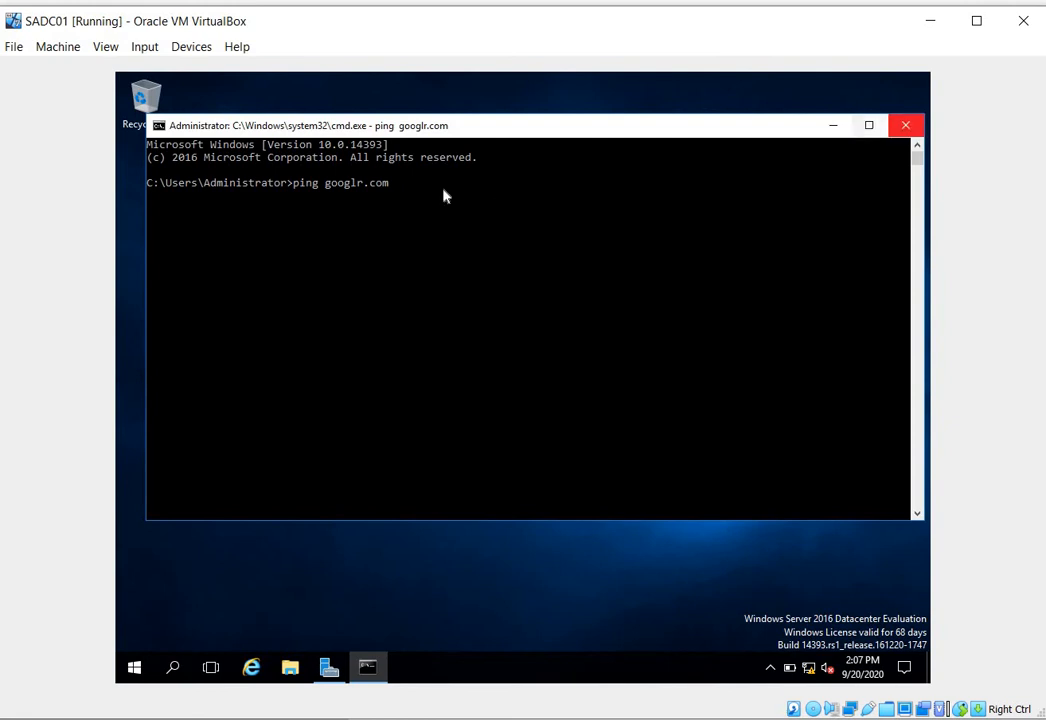
{"action": "right_click", "coordinate": [446, 193]}
{"action": "left_click", "coordinate": [476, 241]}
- Ping google.com from a new Command Prompt to test connectivity, and close the window to return to the desktop
{"action": "key", "text": "super+r"}
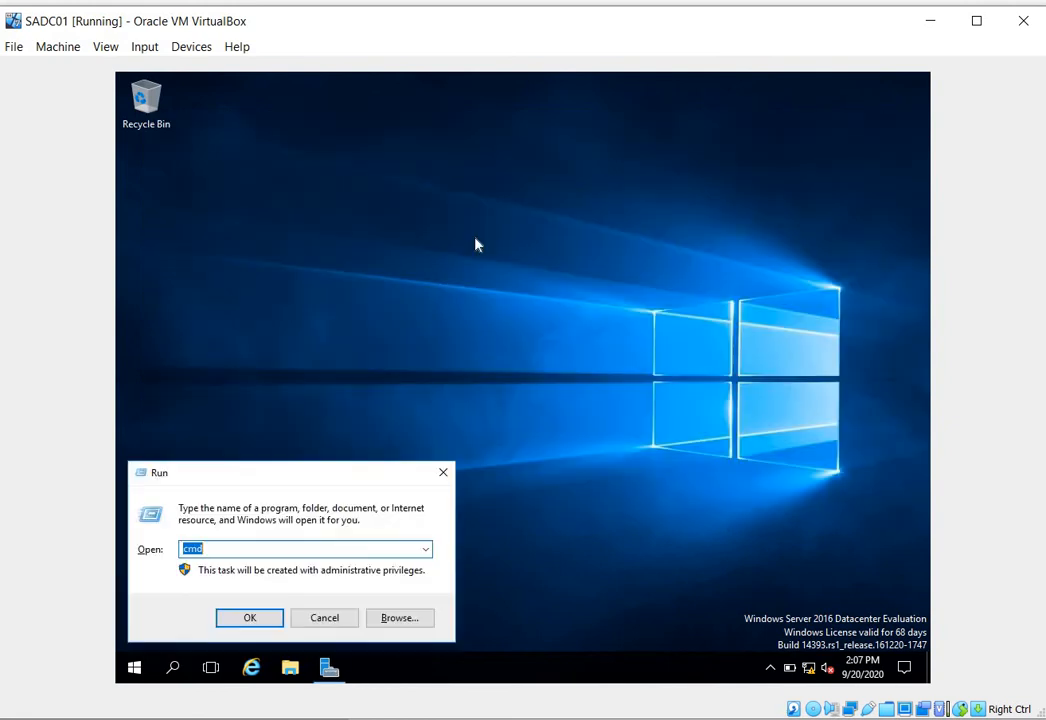
{"action": "key", "text": "Return"}
{"action": "type", "text": "ping gg"}
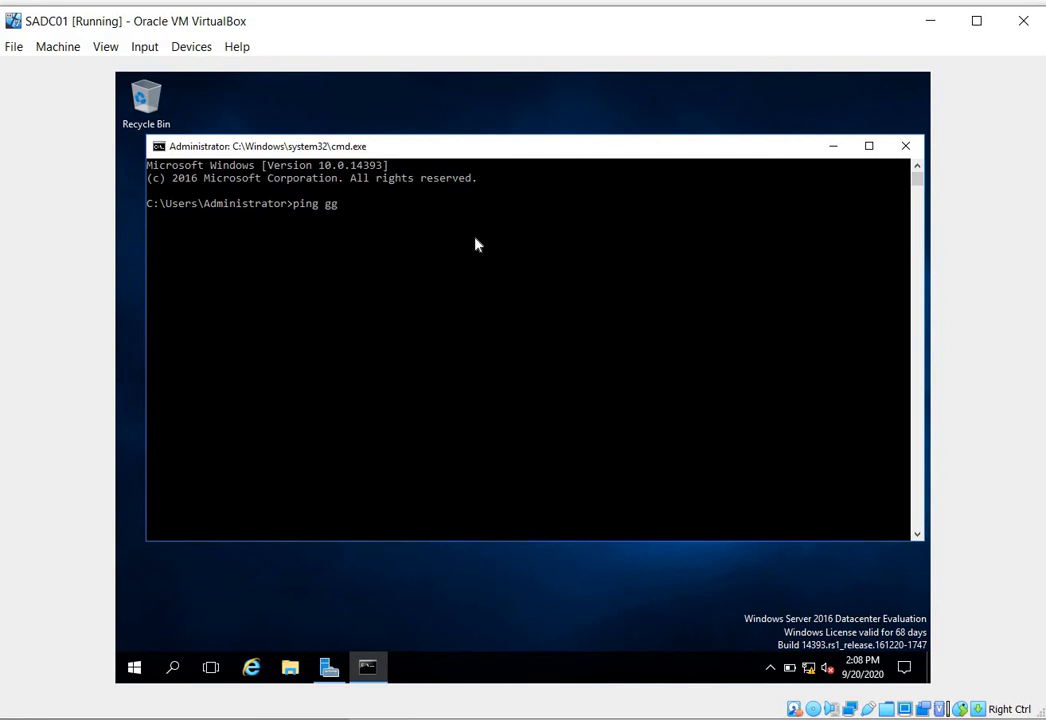
{"action": "key", "text": "BackSpace"}
{"action": "type", "text": "oogle.com"}
{"action": "key", "text": "Return"}
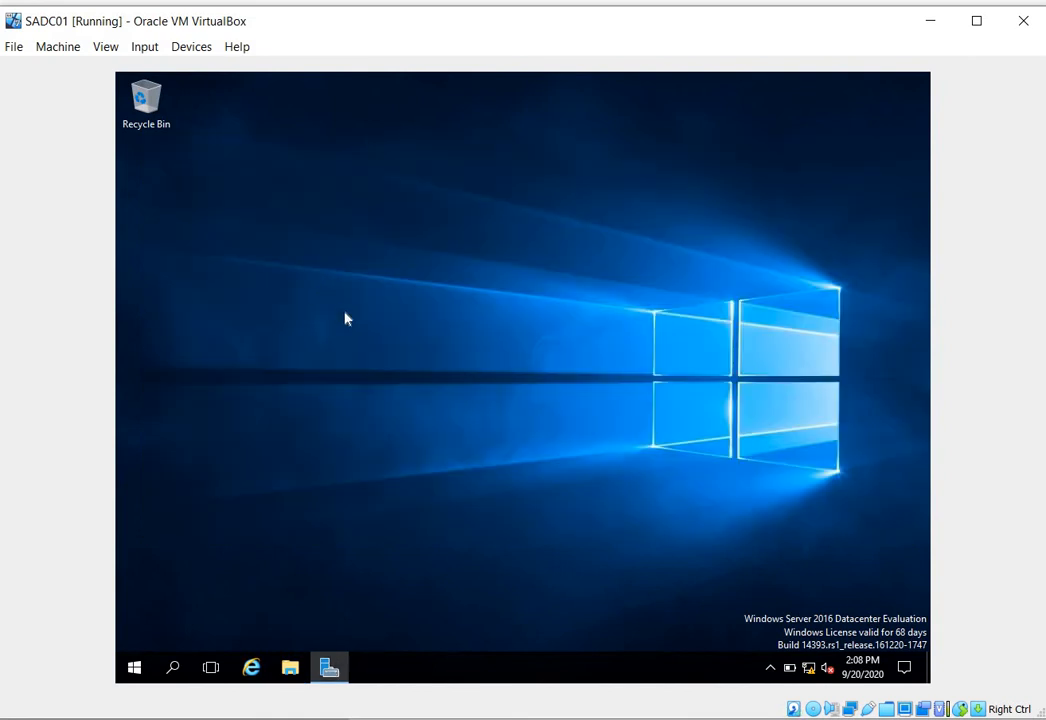
{"action": "right_click", "coordinate": [314, 270]}
{"action": "left_click", "coordinate": [342, 314]}
{"action": "right_click", "coordinate": [323, 262]}
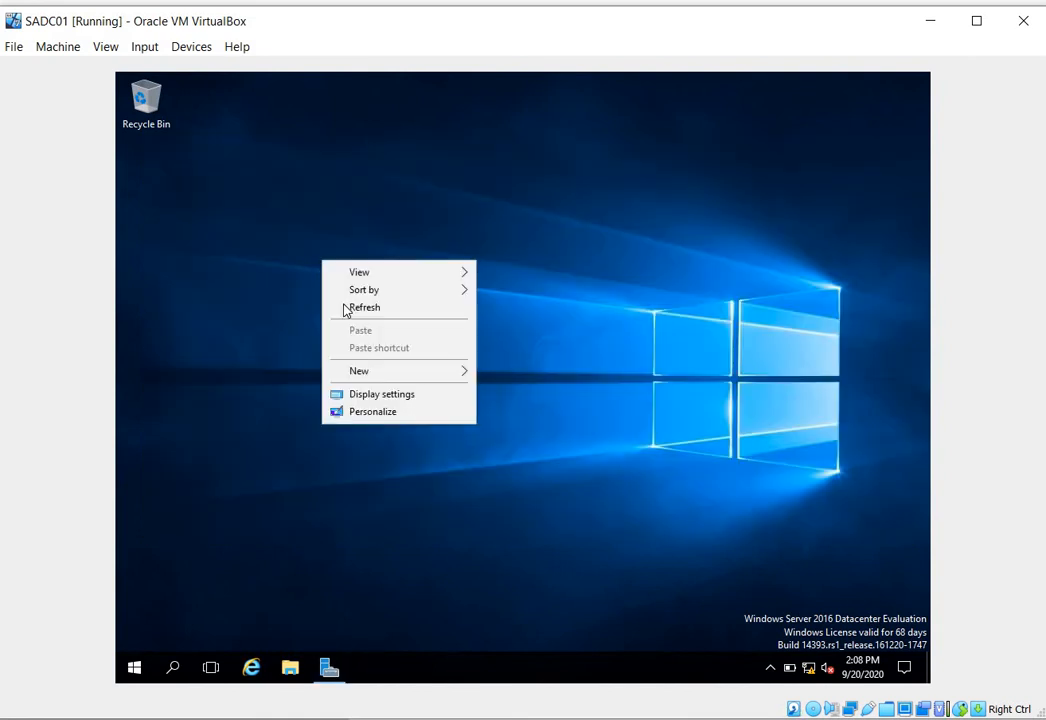
{"action": "left_click", "coordinate": [344, 311]}
- Open Network Connections with ncpa.cpl, disable and re-enable the Ethernet adapter, and close the window
{"action": "key", "text": "super+r"}
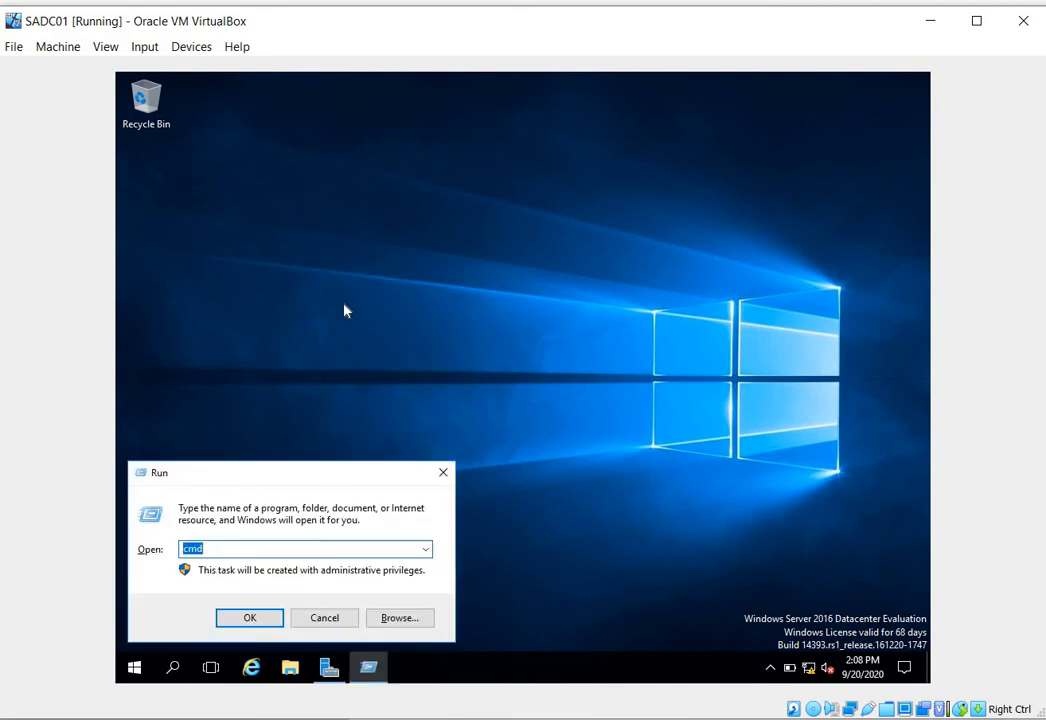
{"action": "type", "text": "ncpa.cpl"}
{"action": "key", "text": "Return"}
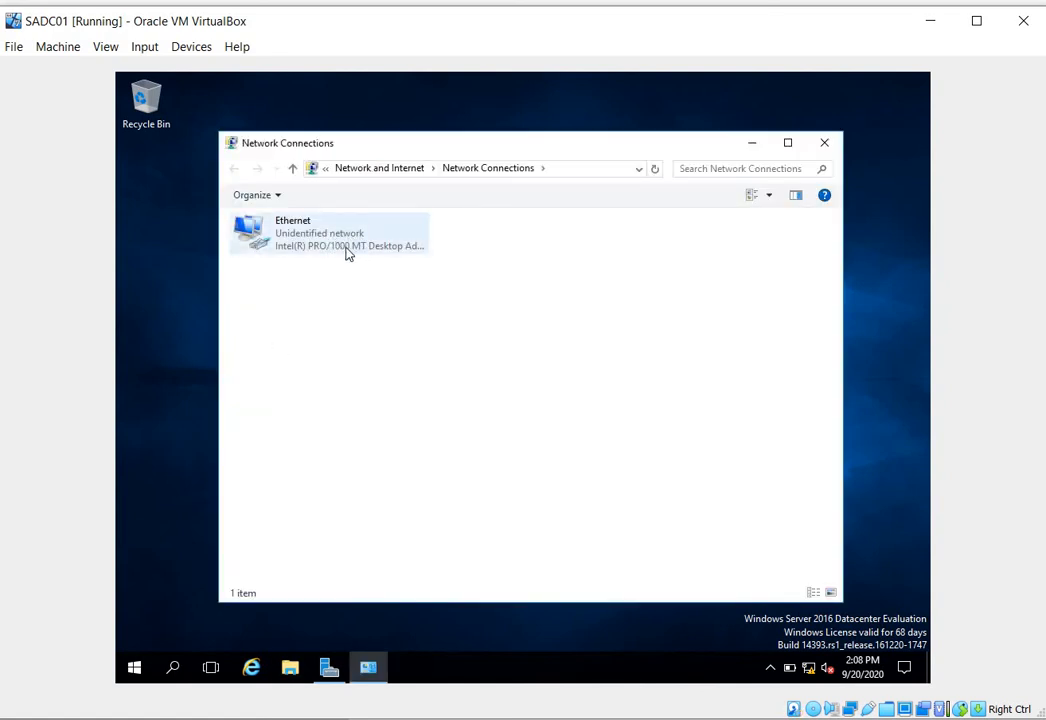
{"action": "right_click", "coordinate": [345, 250]}
{"action": "key", "text": "Escape"}
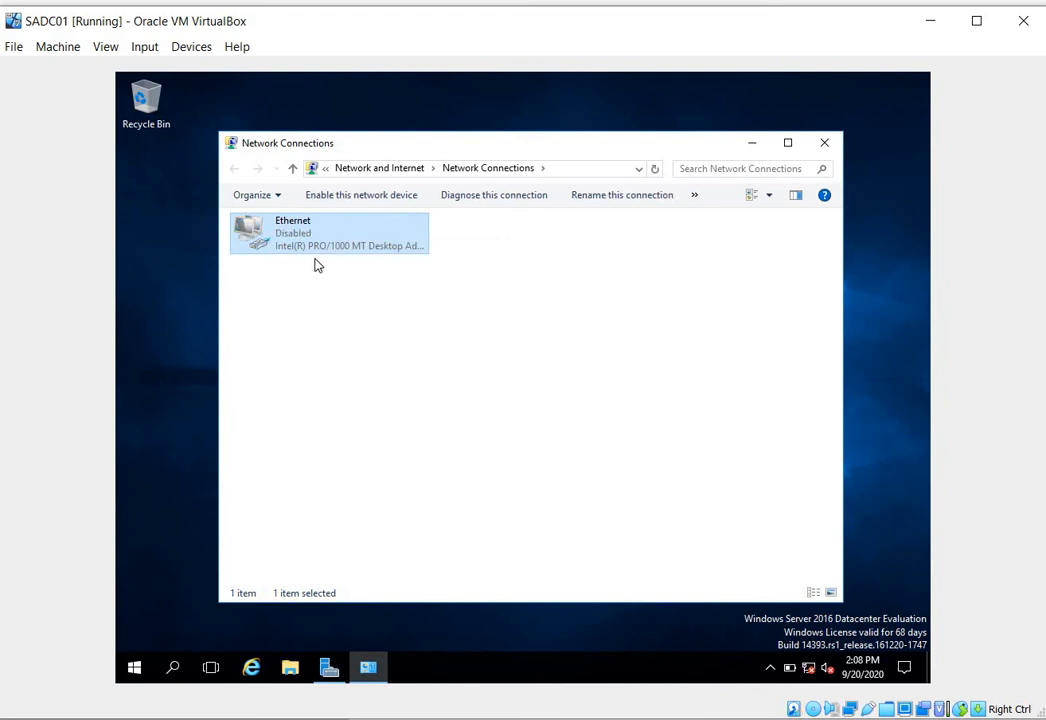
{"action": "right_click", "coordinate": [332, 241]}
{"action": "left_click", "coordinate": [372, 250]}
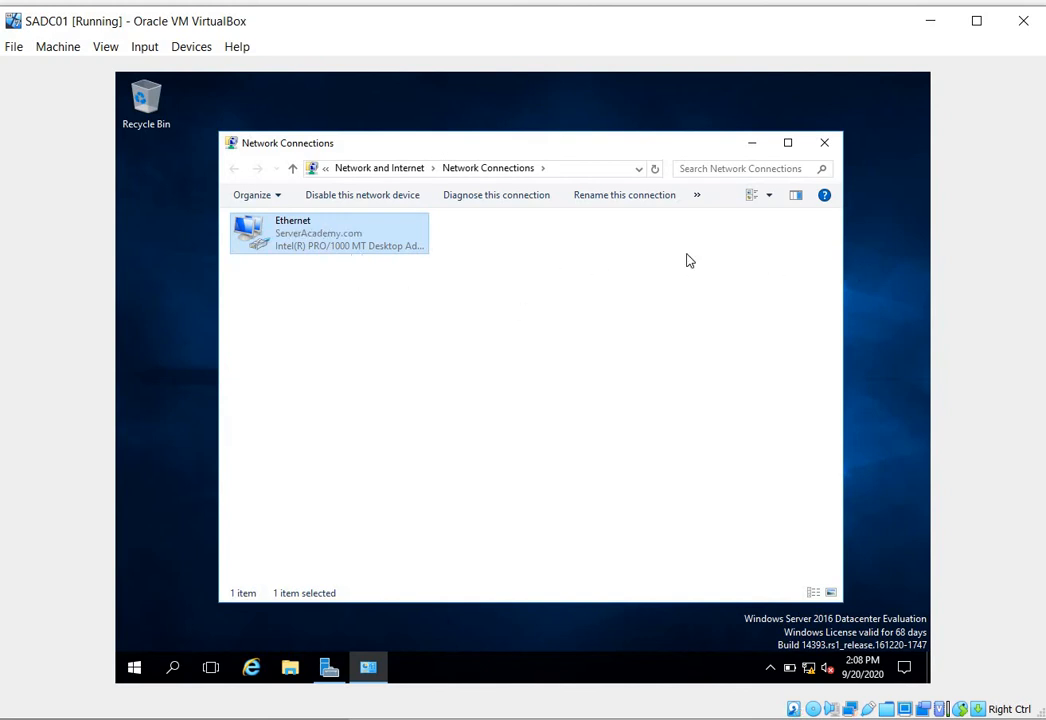
{"action": "left_click", "coordinate": [824, 143]}
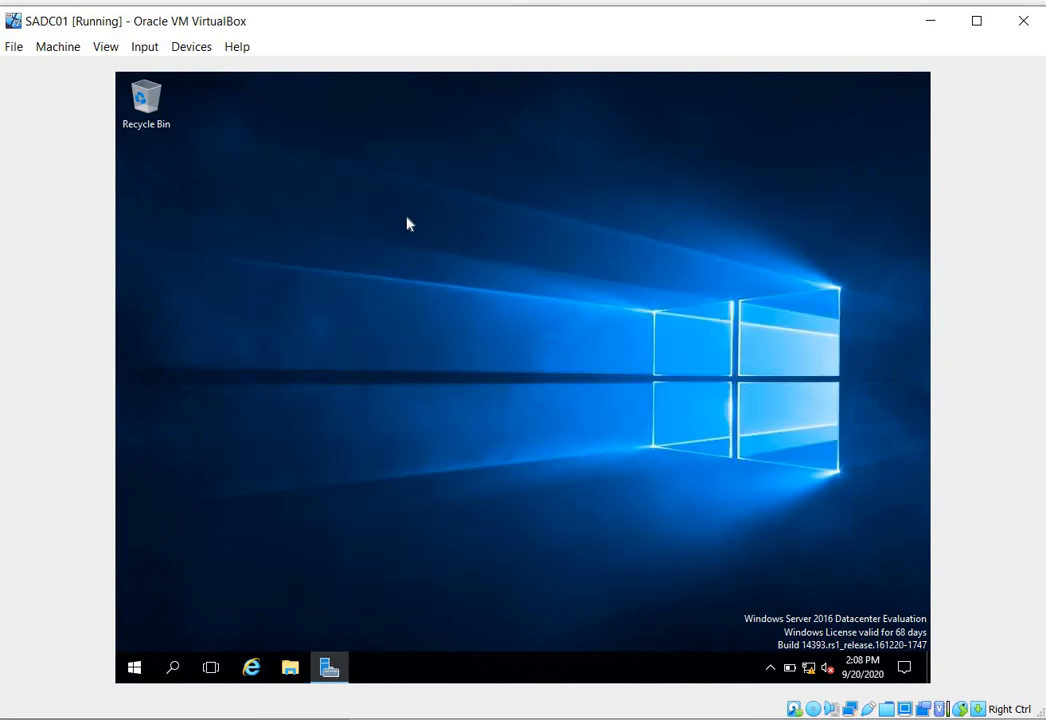
- Test connectivity after resetting the adapter by pinging google.com from a Command Prompt, and close the window
{"action": "right_click", "coordinate": [408, 208]}
{"action": "left_click", "coordinate": [432, 253]}
{"action": "key", "text": "super+r"}
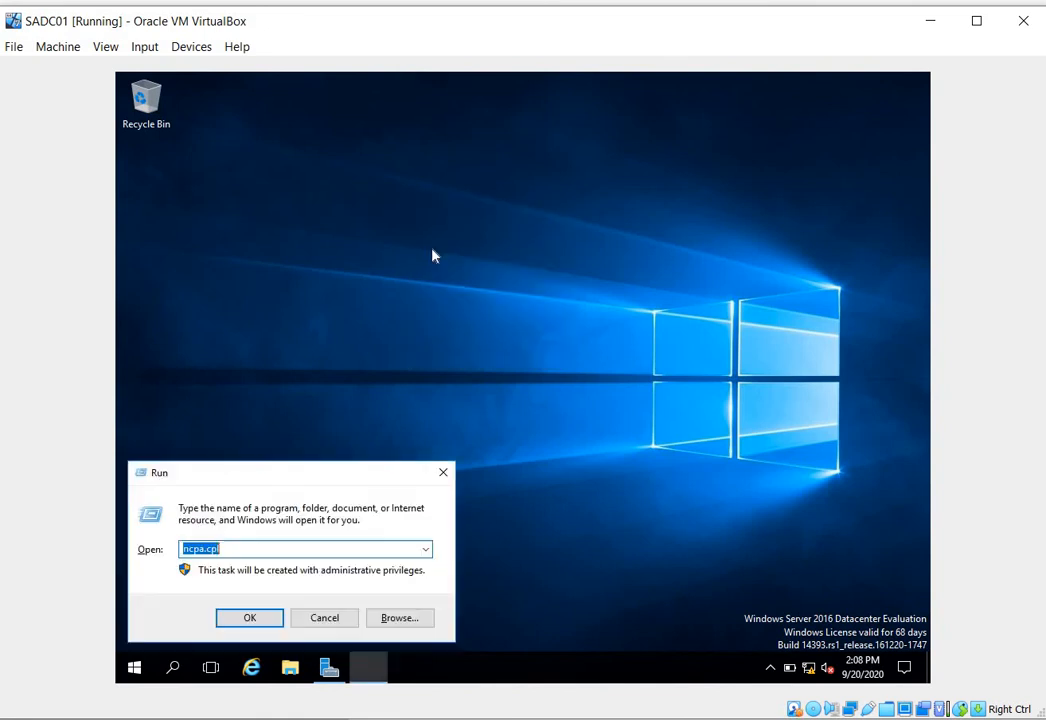
{"action": "type", "text": "cmd"}
{"action": "key", "text": "Return"}
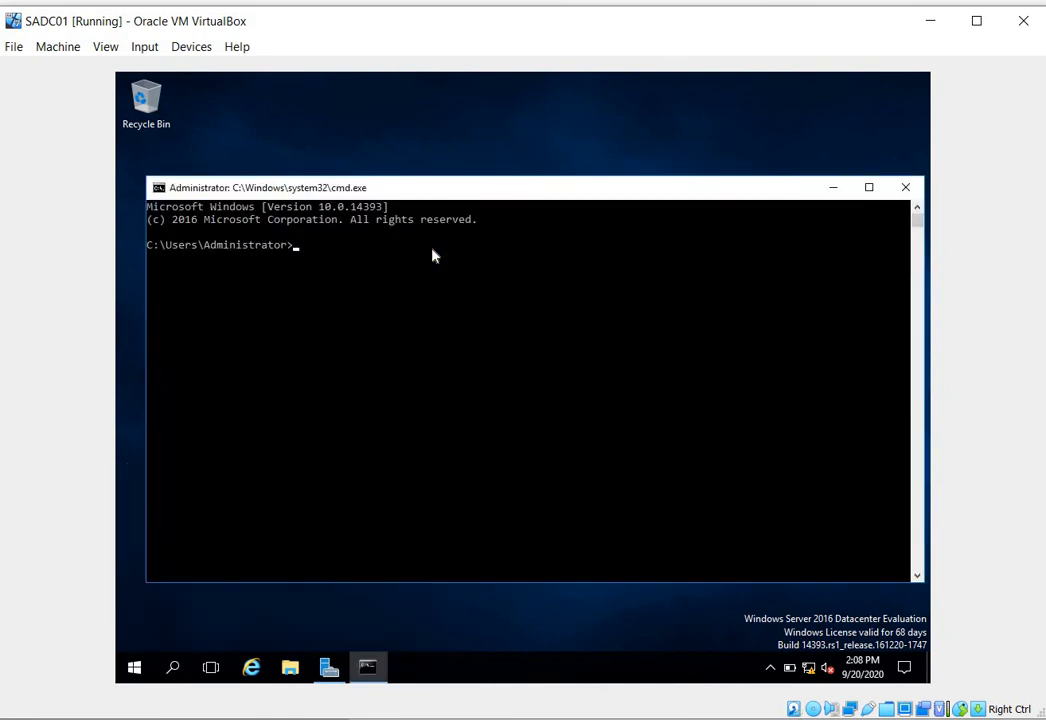
{"action": "type", "text": "ping google.com"}
{"action": "key", "text": "Return"}
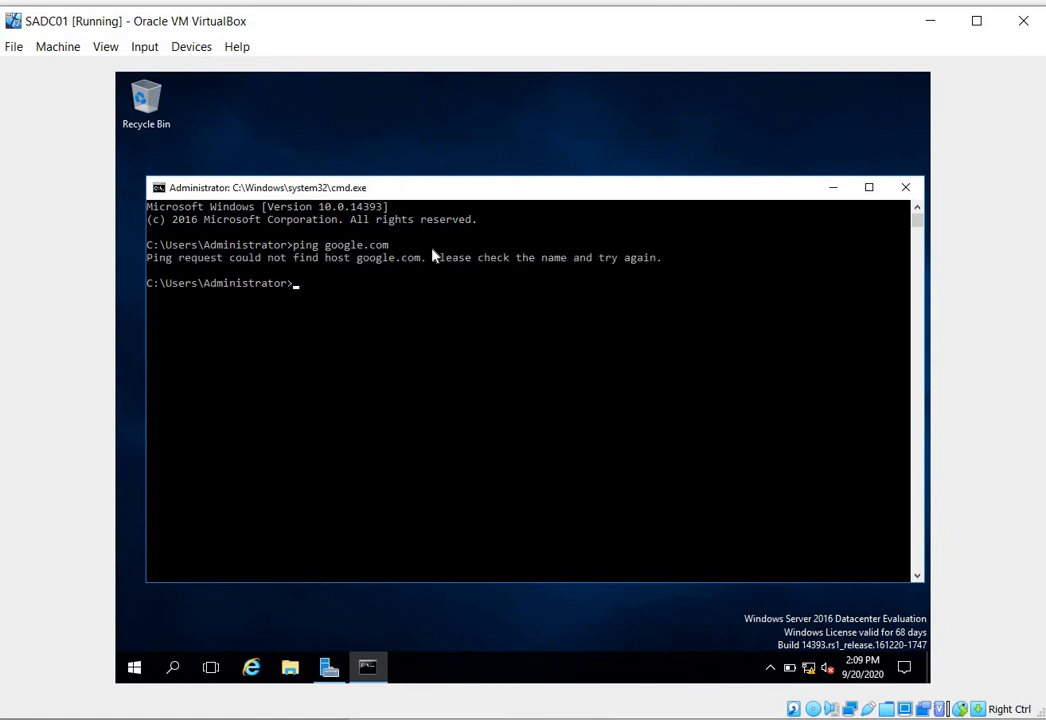
{"action": "left_click", "coordinate": [905, 187]}
{"action": "right_click", "coordinate": [367, 311]}
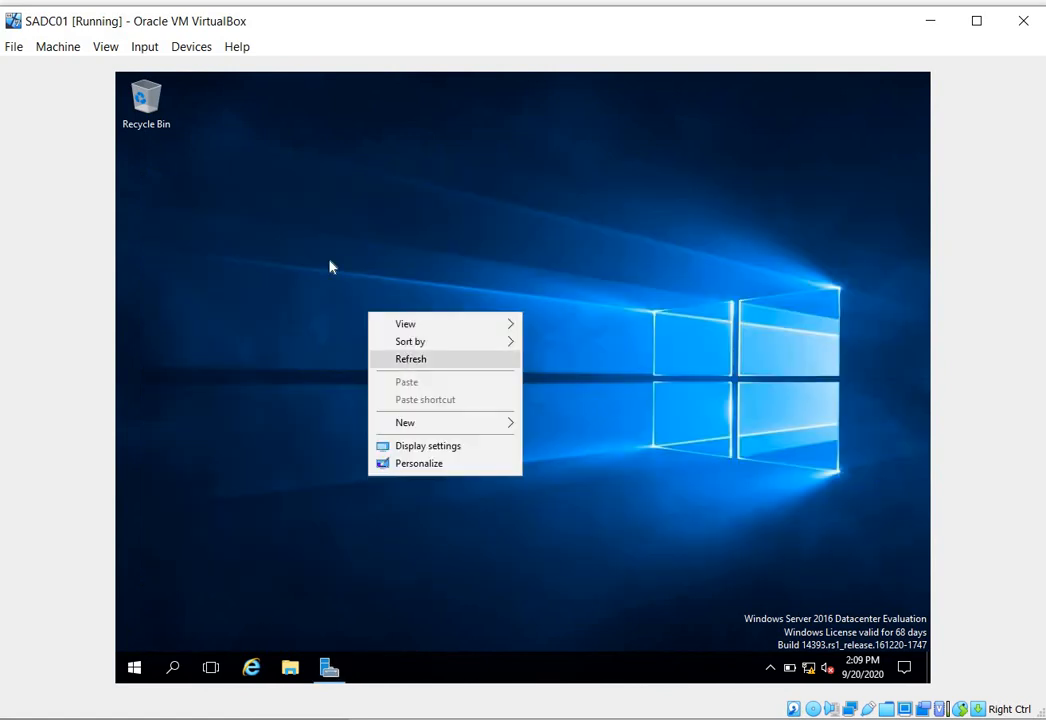
{"action": "left_click", "coordinate": [362, 315]}
{"action": "right_click", "coordinate": [329, 261]}
{"action": "left_click", "coordinate": [312, 307]}
{"action": "right_click", "coordinate": [275, 245]}
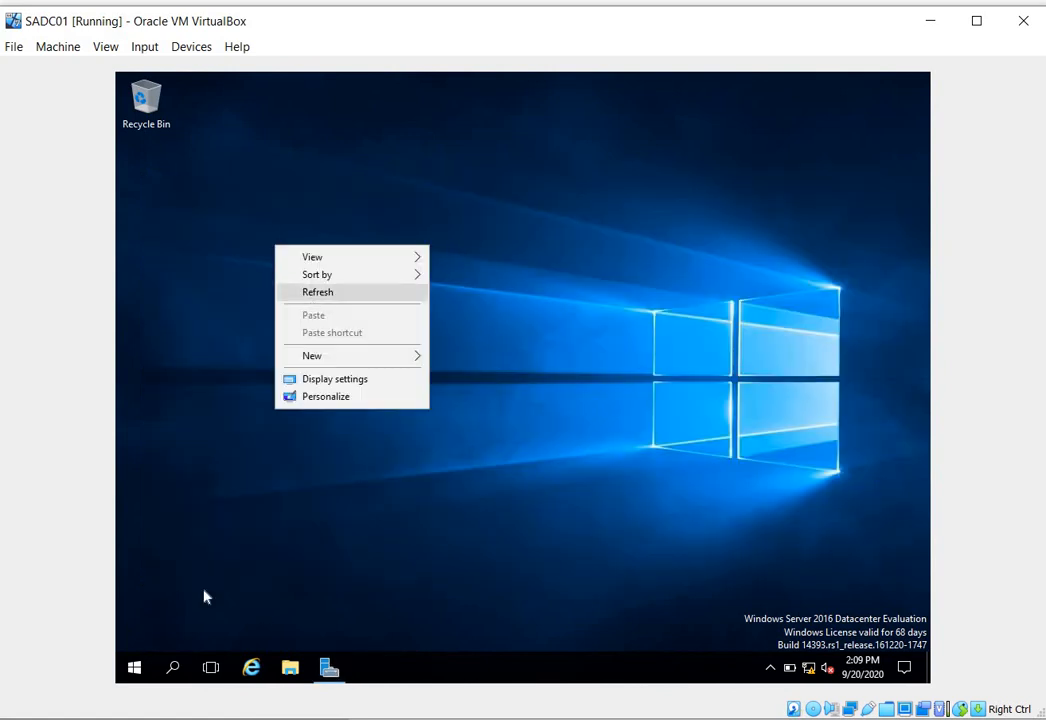
{"action": "left_click", "coordinate": [205, 595]}
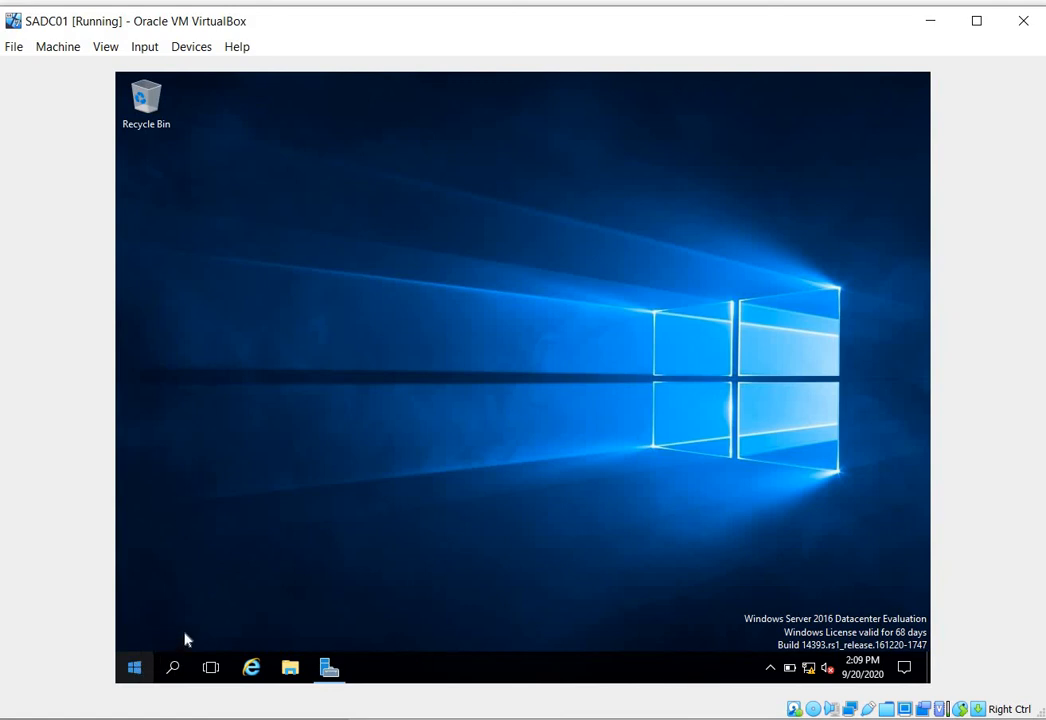
- Restart the SADC01 server from within its Windows session
{"action": "key", "text": "super+x"}
{"action": "mouse_move", "coordinate": [222, 617]}
{"action": "left_click", "coordinate": [392, 613]}
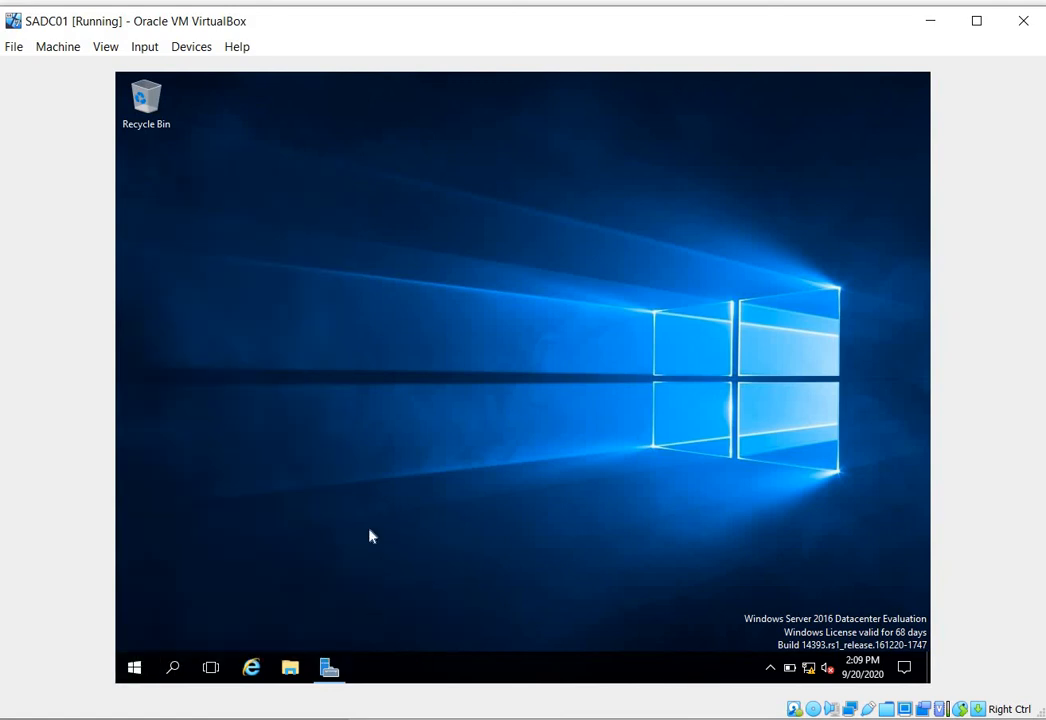
{"action": "left_click", "coordinate": [370, 630]}
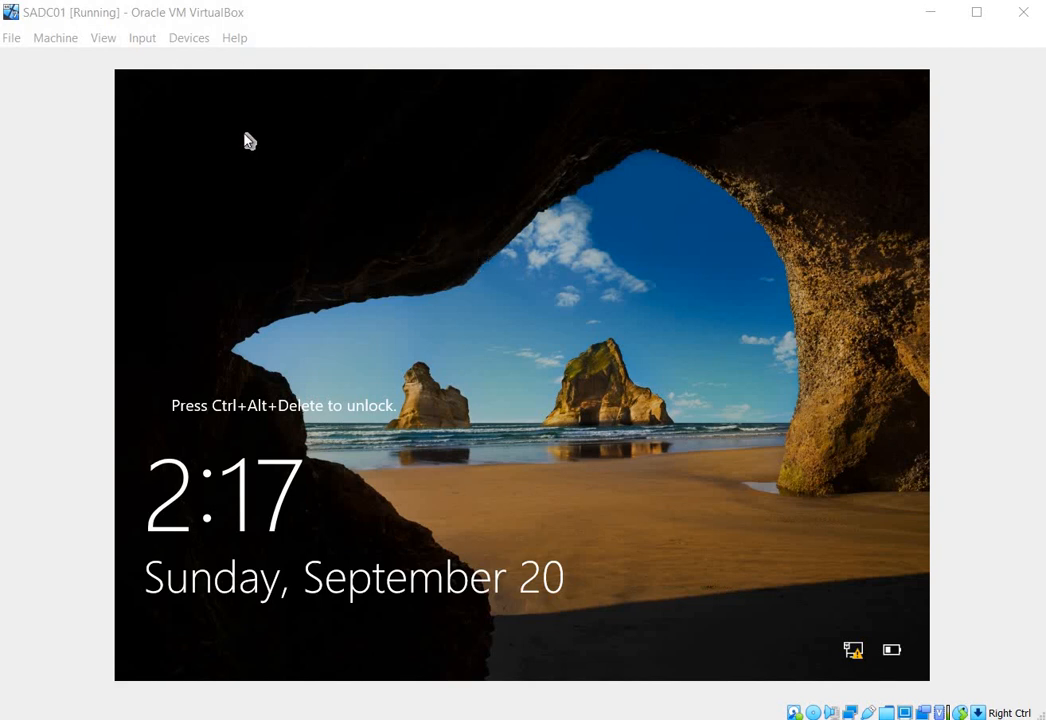
- Send Ctrl-Alt-Del to the SADC01 virtual machine and sign in by entering the Administrator account's password
{"action": "left_click", "coordinate": [155, 45]}
{"action": "mouse_move", "coordinate": [180, 60]}
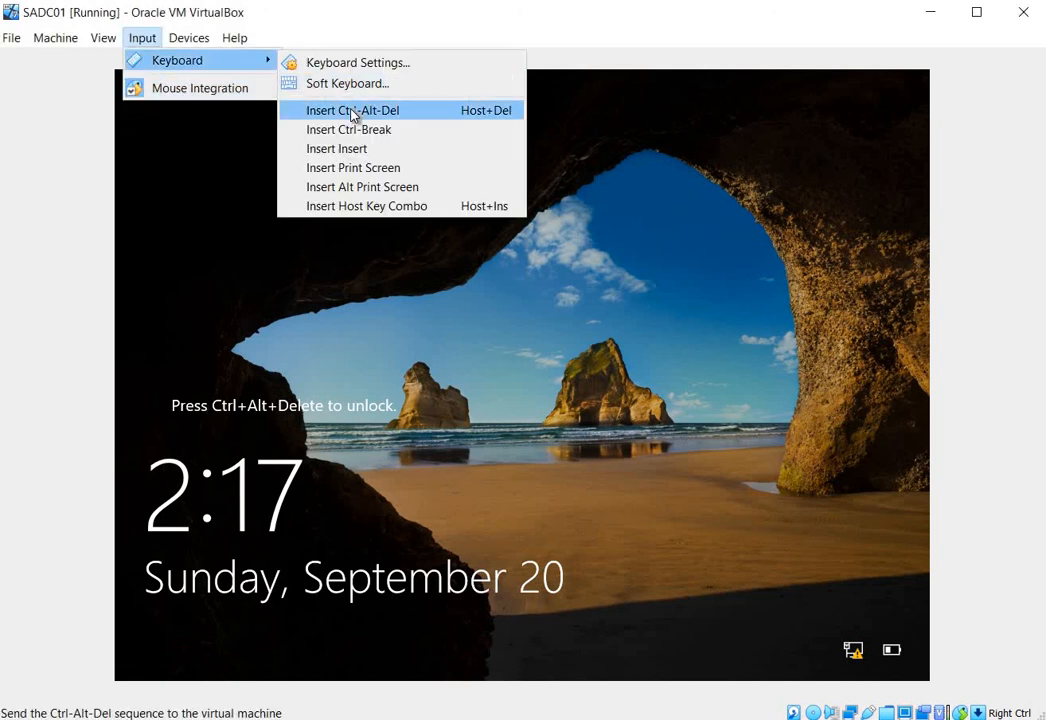
{"action": "left_click", "coordinate": [352, 111]}
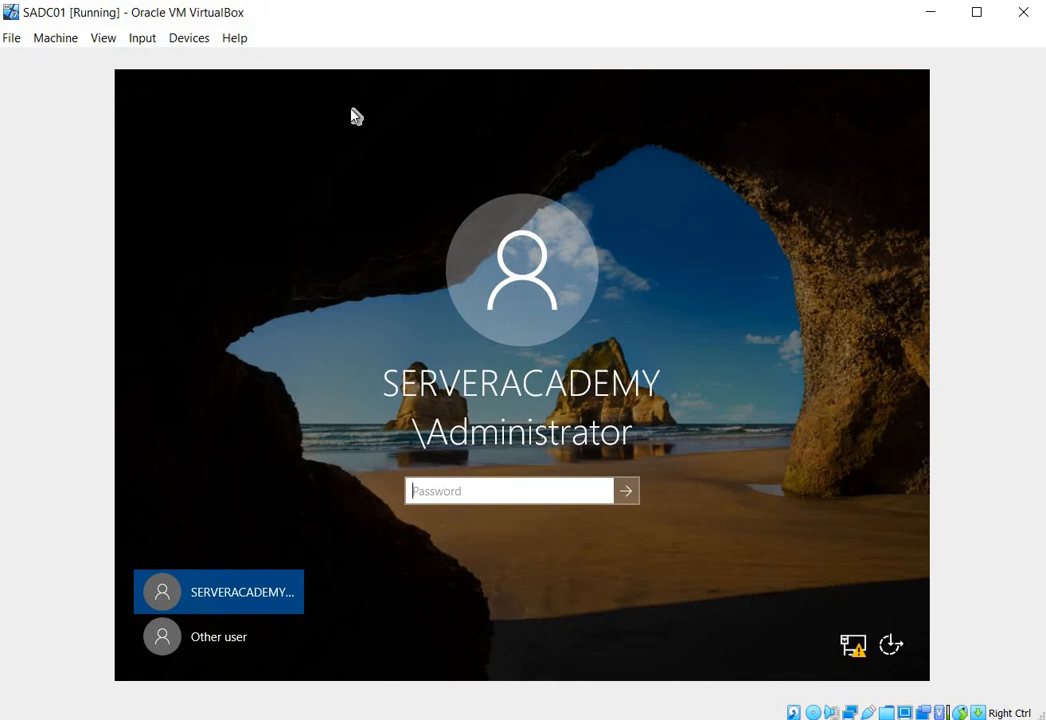
{"action": "type", "text": "•••••••••••"}
{"action": "key", "text": "Return"}
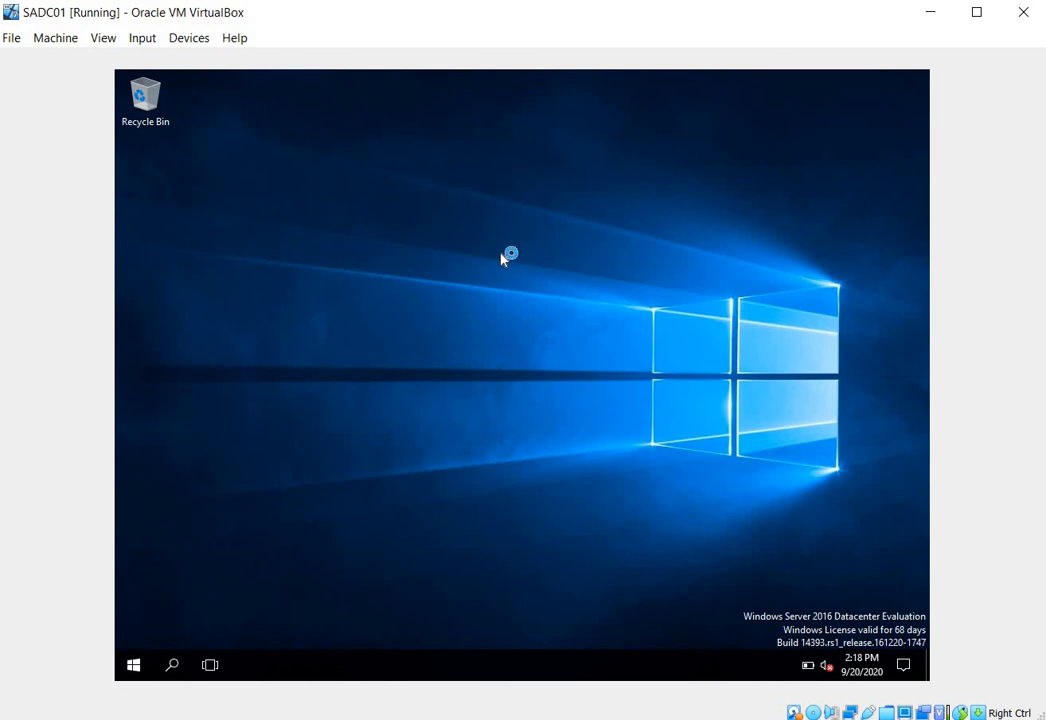
- Open a Command Prompt in the restarted SADC01 server and ping google.com to test its internet access
{"action": "key", "text": "super+r"}
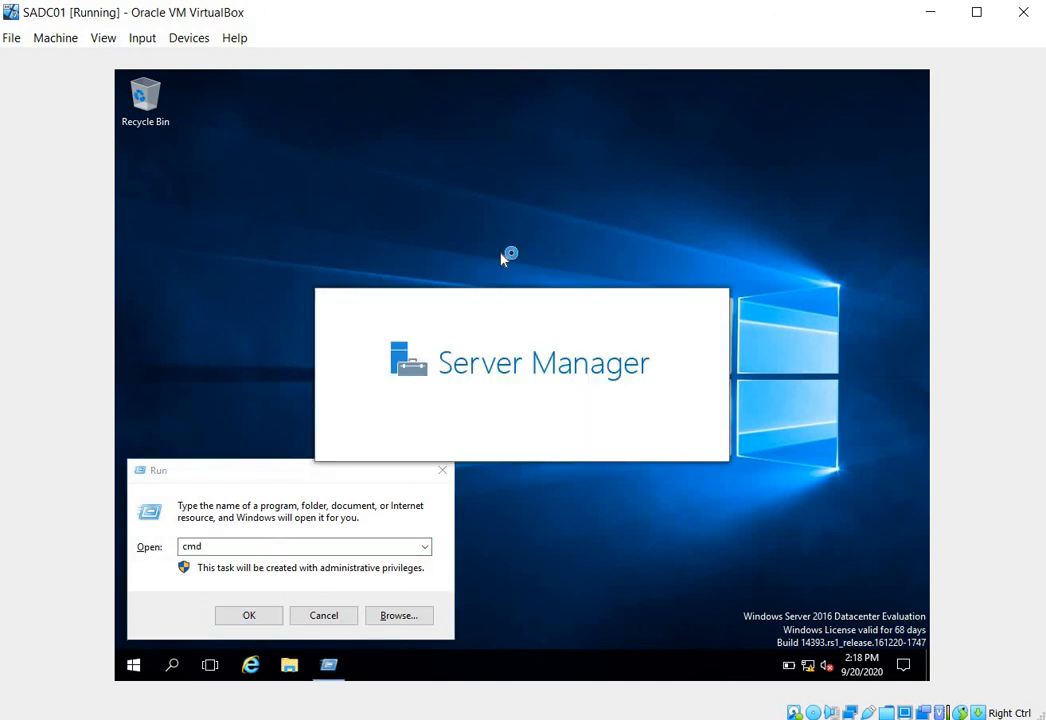
{"action": "left_click", "coordinate": [253, 620]}
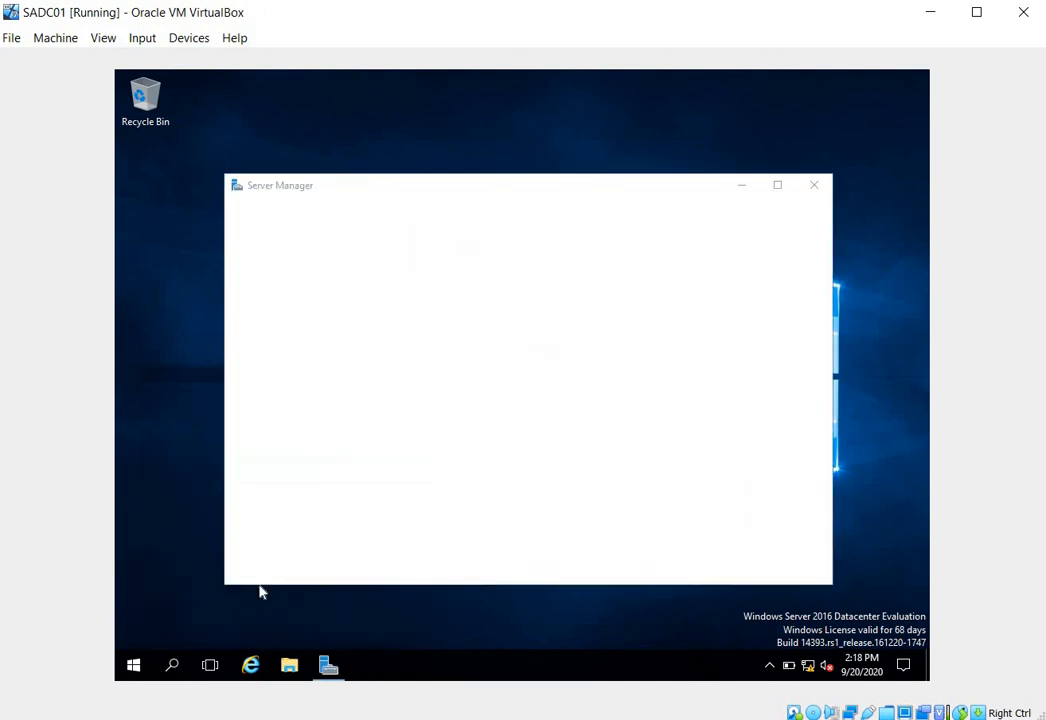
{"action": "type", "text": "pin"}
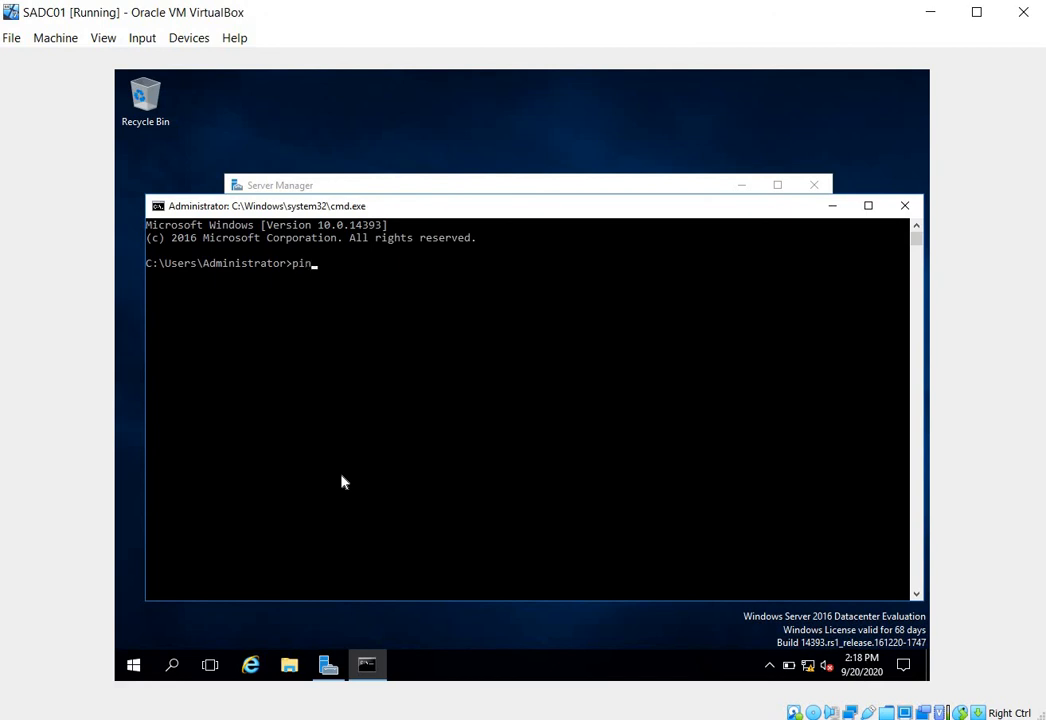
{"action": "type", "text": "g google.com"}
{"action": "key", "text": "Return"}
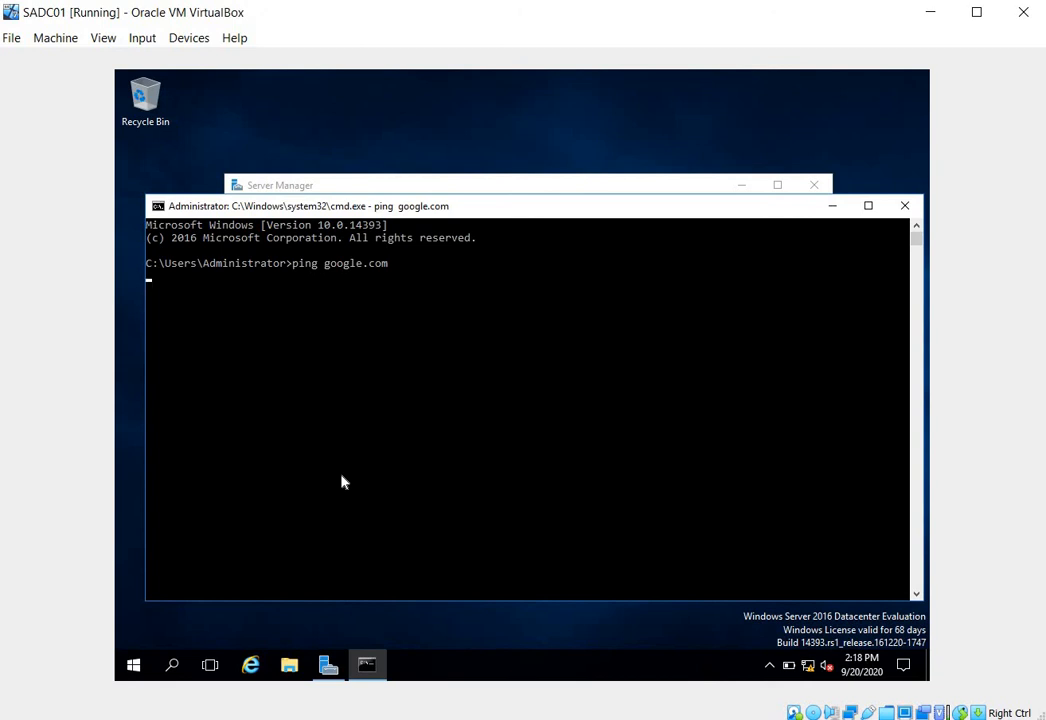